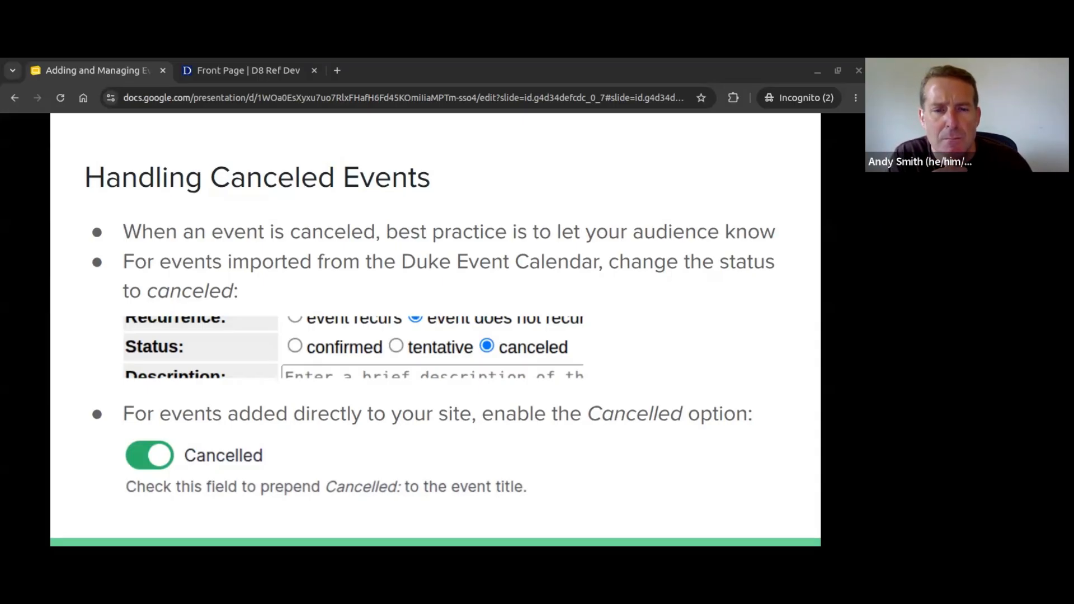
Step: Advance to the 'Demo Time!' slide, then switch to the department site's front page
{"action": "key", "text": "Right"}
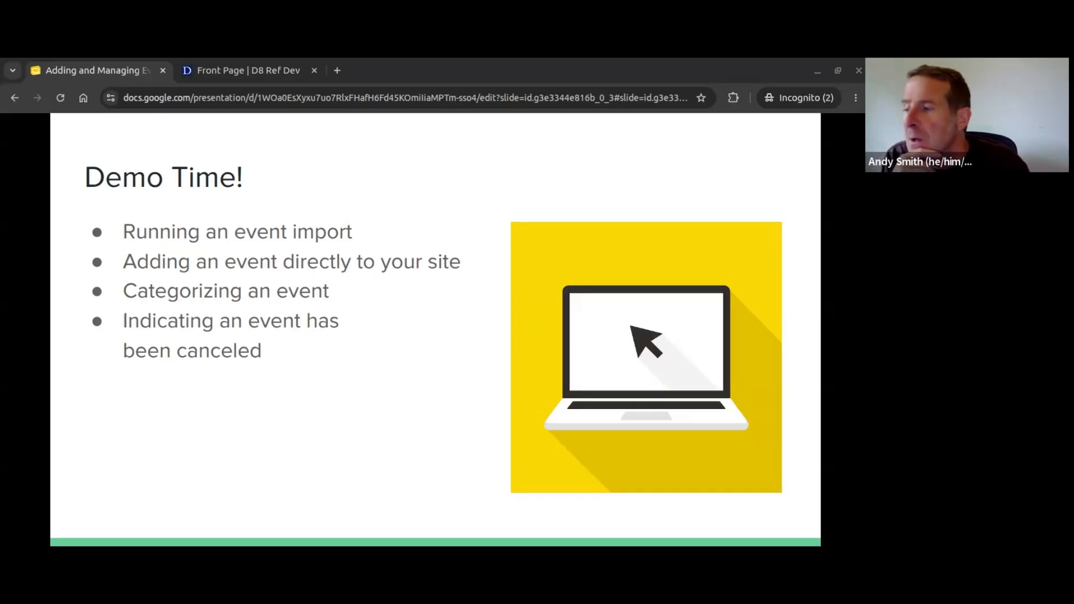
{"action": "left_click", "coordinate": [253, 70]}
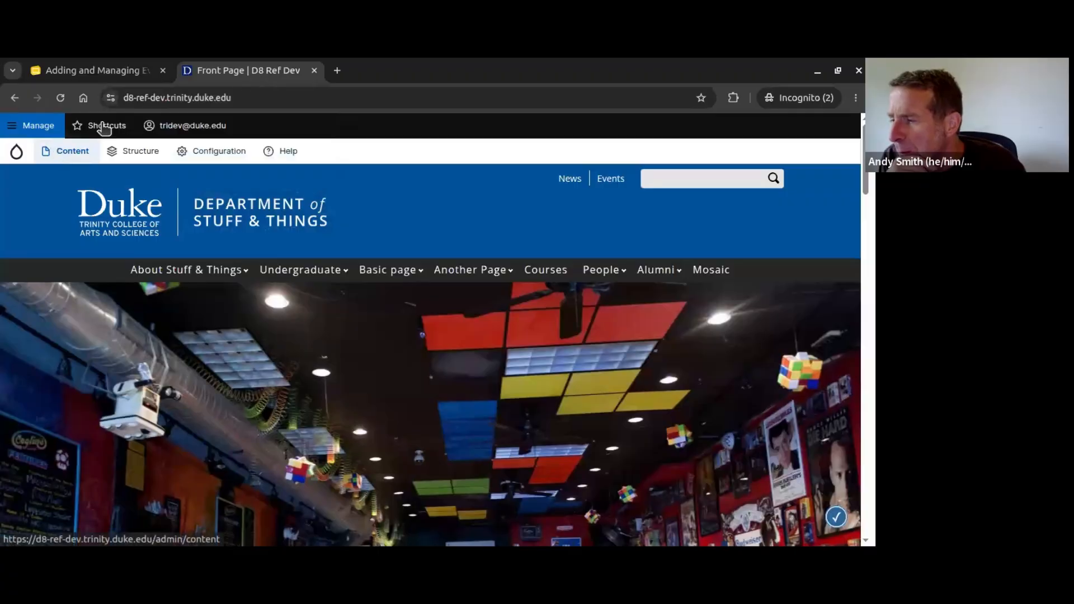
Step: Reload the department site's front page and scroll through it
{"action": "left_click", "coordinate": [173, 99]}
{"action": "key", "text": "Return"}
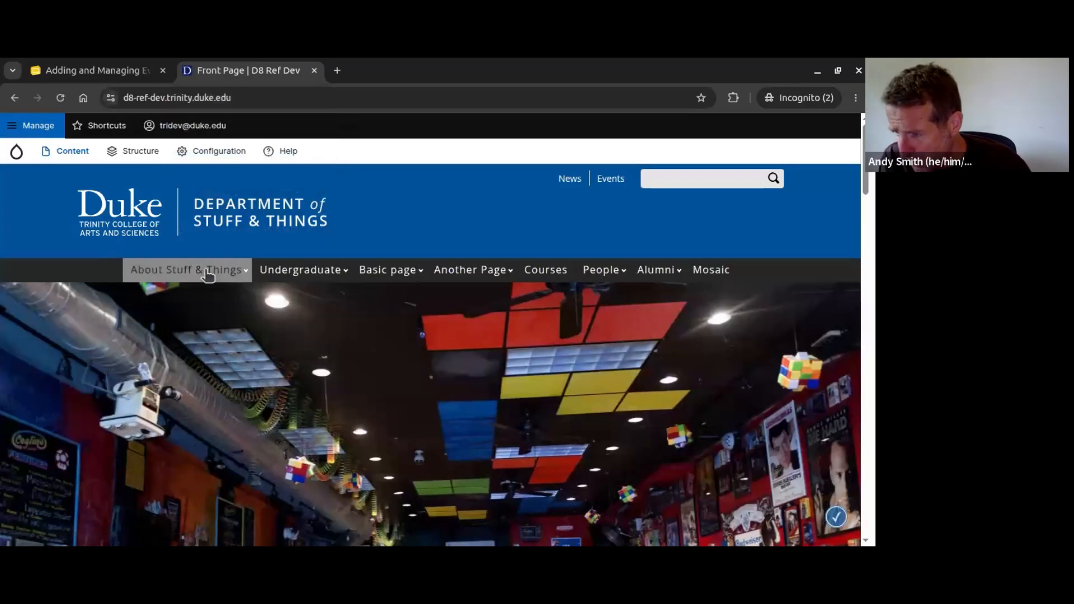
{"action": "scroll", "coordinate": [314, 354], "scroll_direction": "down", "scroll_amount": 5}
{"action": "scroll", "coordinate": [337, 355], "scroll_direction": "up", "scroll_amount": 2}
{"action": "scroll", "coordinate": [337, 355], "scroll_direction": "down", "scroll_amount": 8}
{"action": "scroll", "coordinate": [338, 358], "scroll_direction": "down", "scroll_amount": 2}
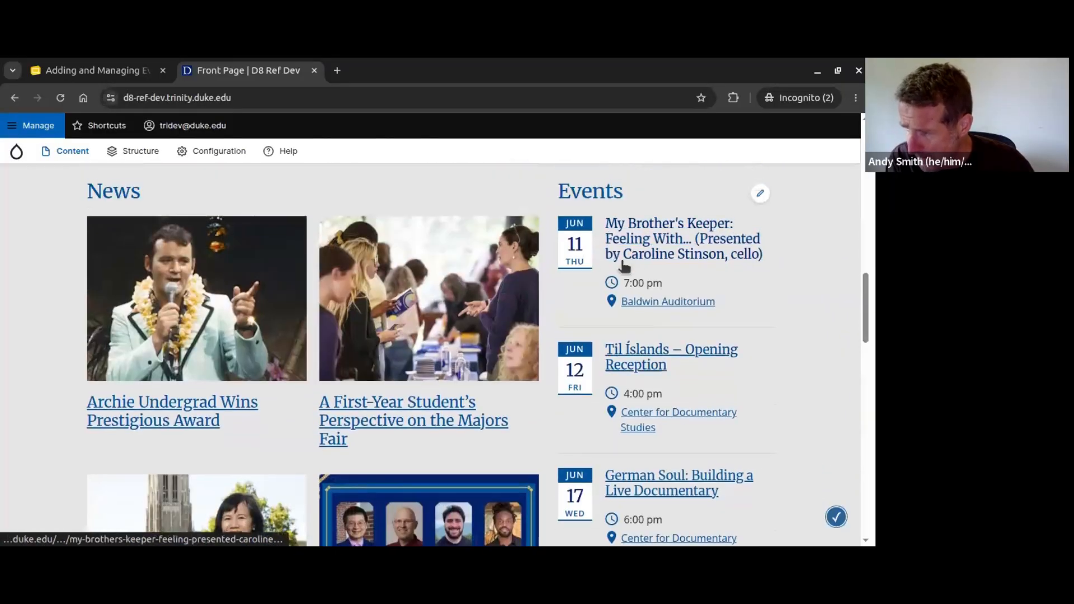
{"action": "scroll", "coordinate": [698, 328], "scroll_direction": "down", "scroll_amount": 3}
{"action": "scroll", "coordinate": [698, 329], "scroll_direction": "up", "scroll_amount": 15}
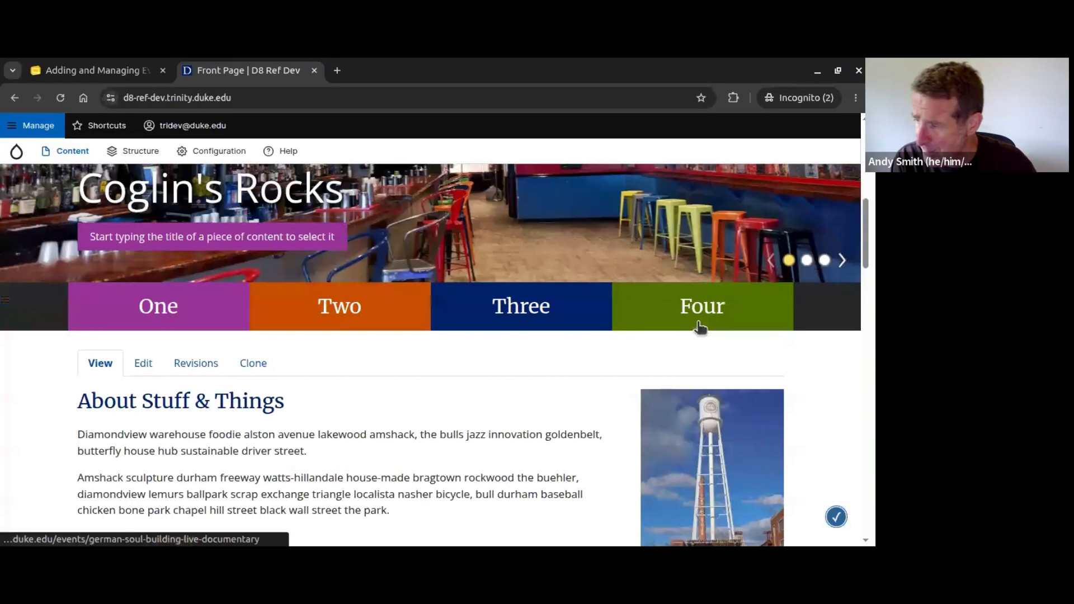
Step: Open the site's Events listing page
{"action": "left_click", "coordinate": [610, 182]}
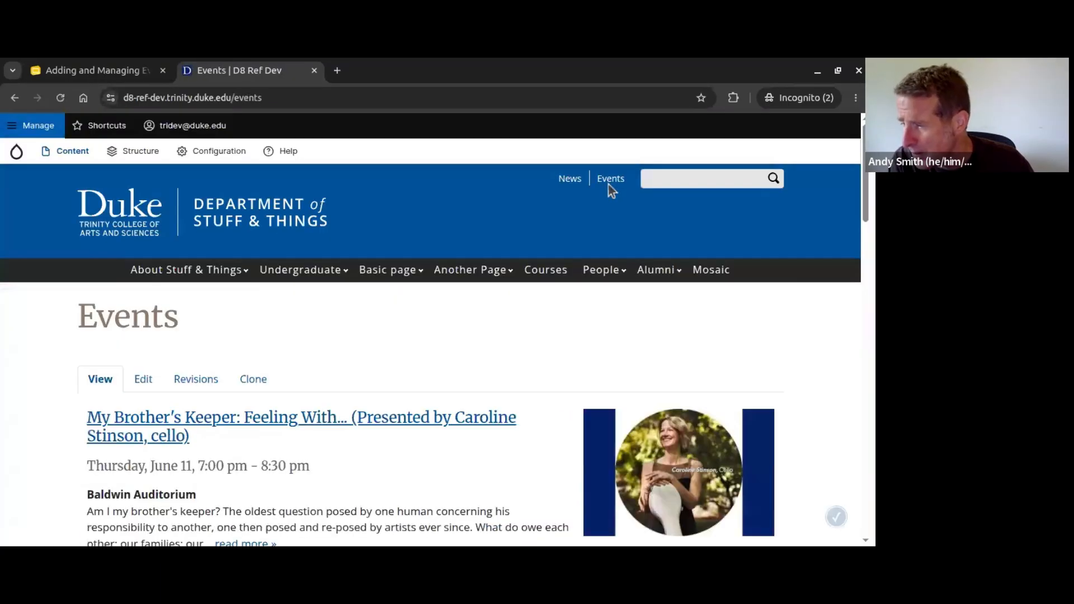
{"action": "scroll", "coordinate": [605, 192], "scroll_direction": "down", "scroll_amount": 3}
{"action": "scroll", "coordinate": [604, 192], "scroll_direction": "up", "scroll_amount": 3}
{"action": "mouse_move", "coordinate": [72, 158]}
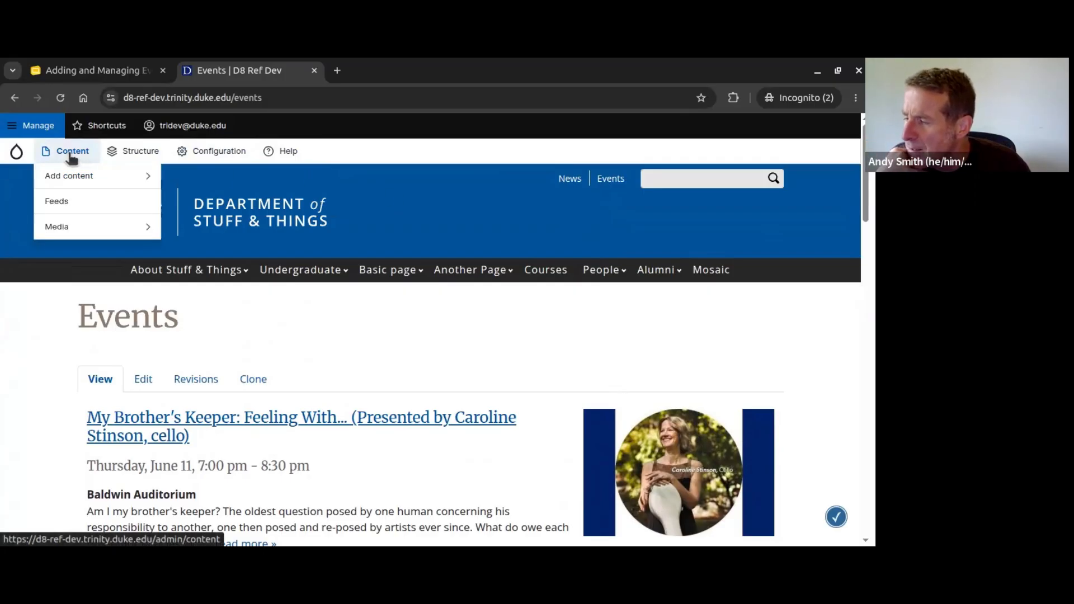
Step: Import the 'Physics, Biology and Music events' feed from Content > Feeds, creating one event
{"action": "left_click", "coordinate": [59, 203]}
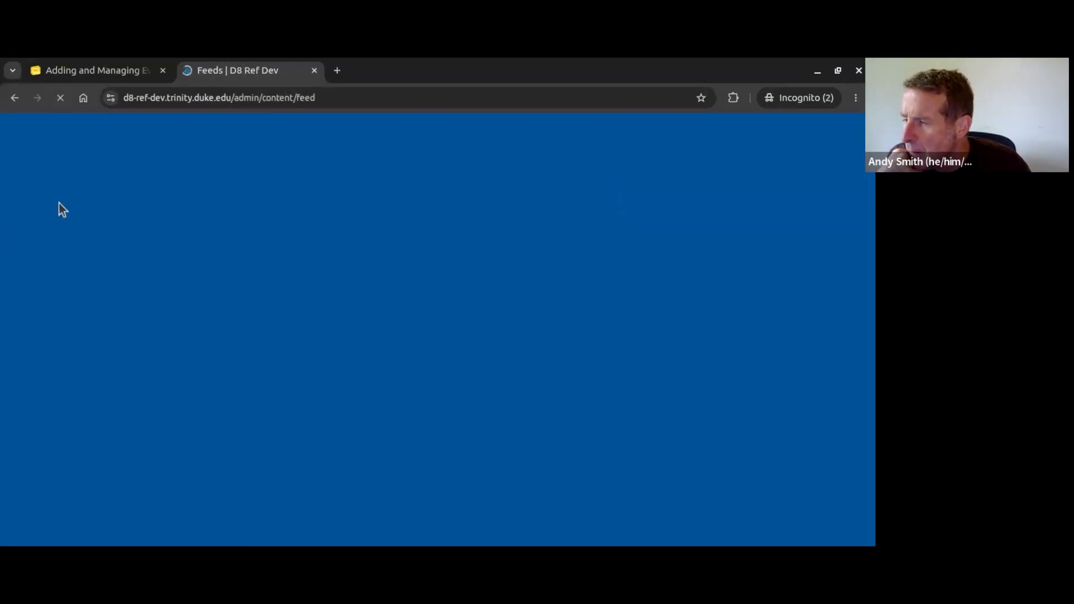
{"action": "scroll", "coordinate": [316, 269], "scroll_direction": "down", "scroll_amount": 3}
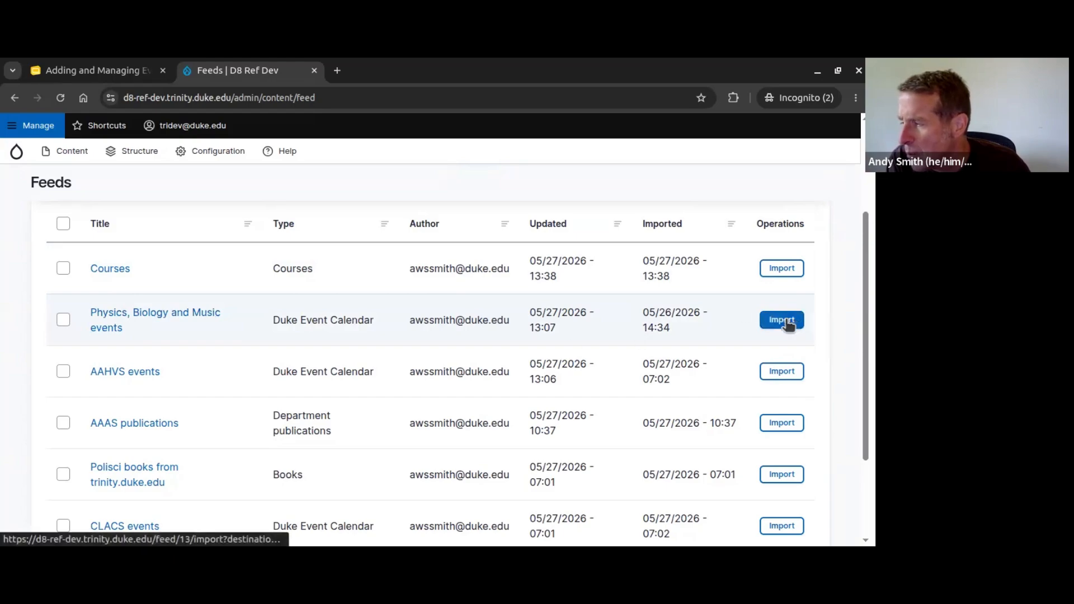
{"action": "left_click", "coordinate": [129, 322]}
{"action": "scroll", "coordinate": [193, 324], "scroll_direction": "down", "scroll_amount": 4}
{"action": "left_click", "coordinate": [117, 204]}
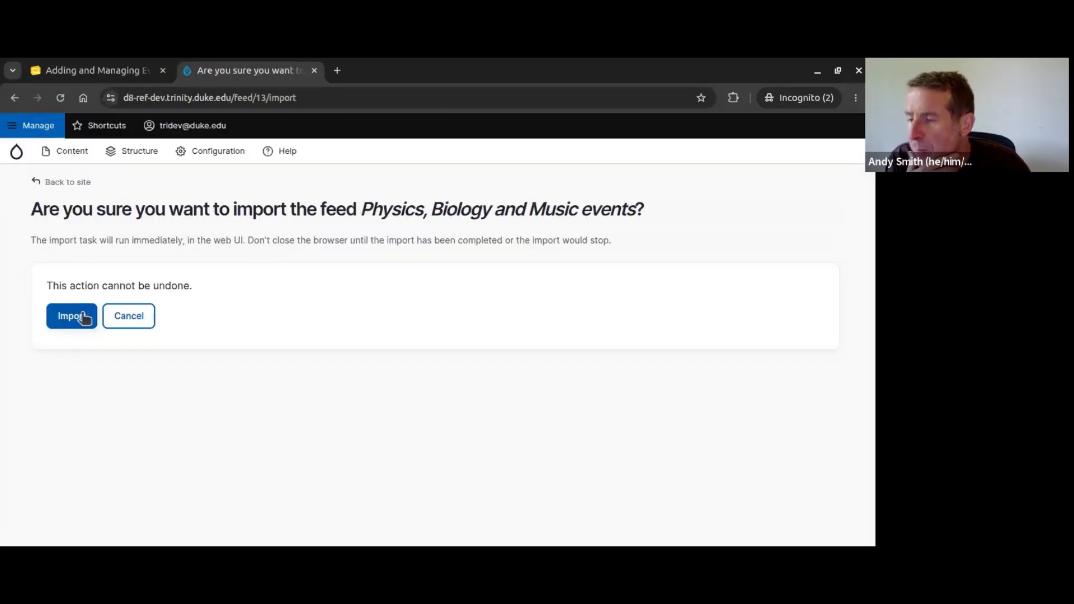
{"action": "left_click", "coordinate": [59, 324]}
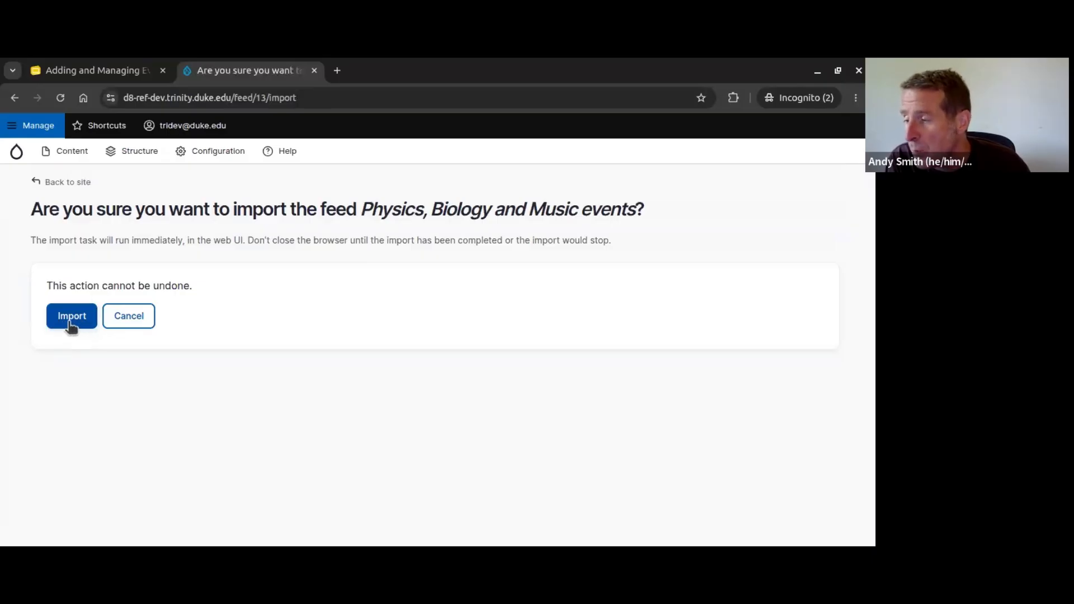
{"action": "left_click", "coordinate": [68, 320]}
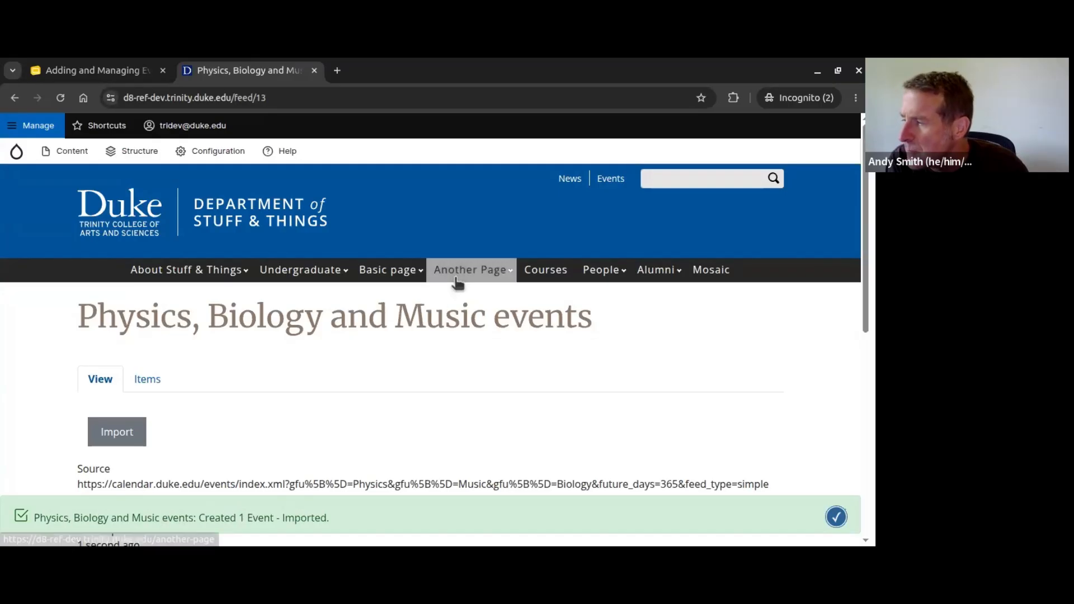
Step: Confirm Climate and Fungi (CLIF) Symposium II now appears on the Events page
{"action": "left_click", "coordinate": [598, 182]}
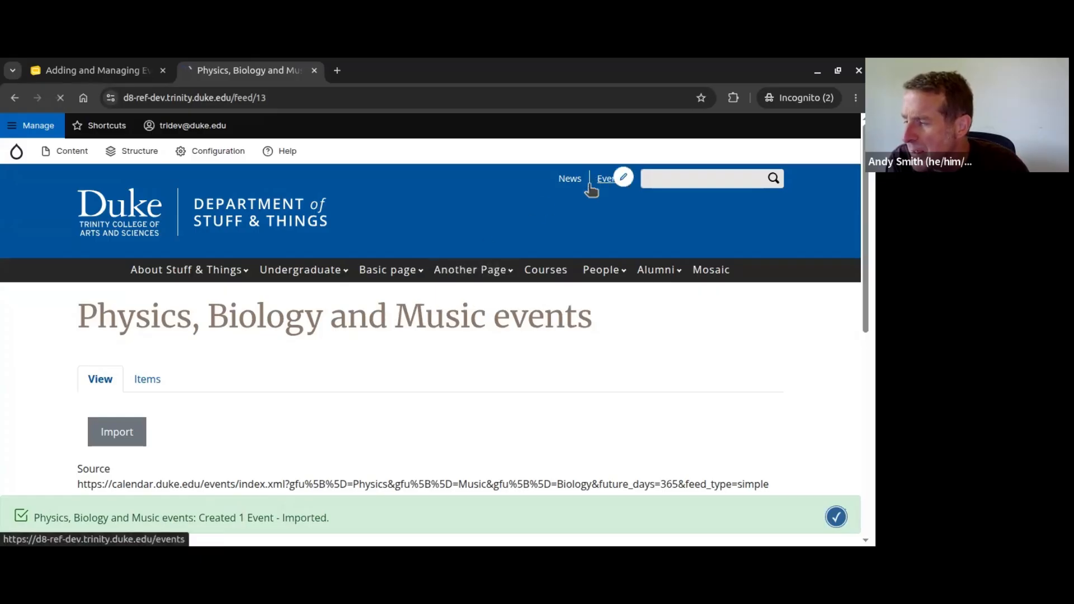
{"action": "scroll", "coordinate": [421, 256], "scroll_direction": "down", "scroll_amount": 4}
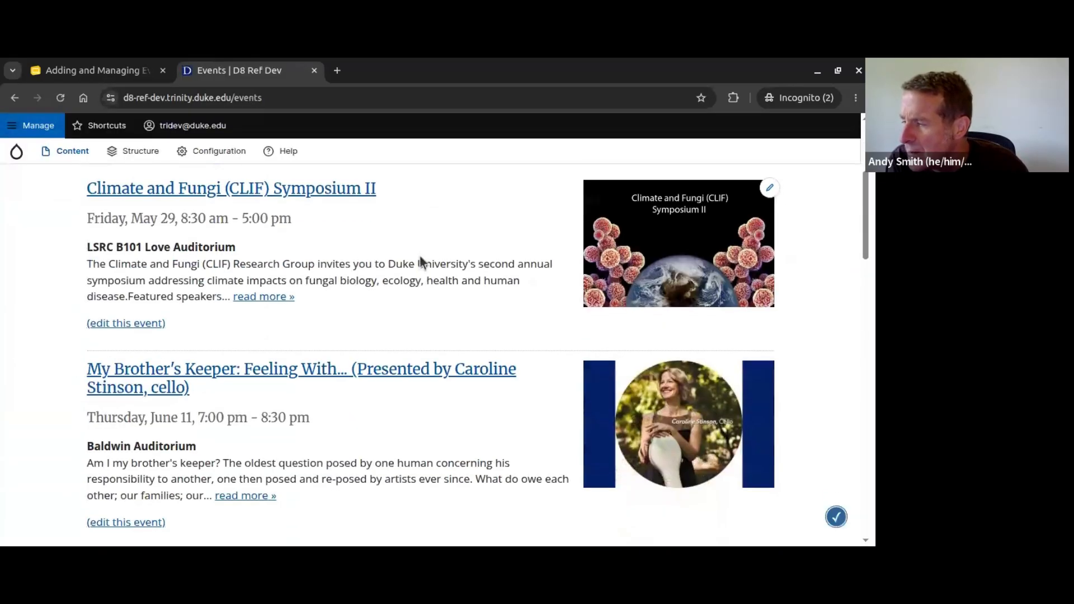
{"action": "scroll", "coordinate": [323, 229], "scroll_direction": "up", "scroll_amount": 1}
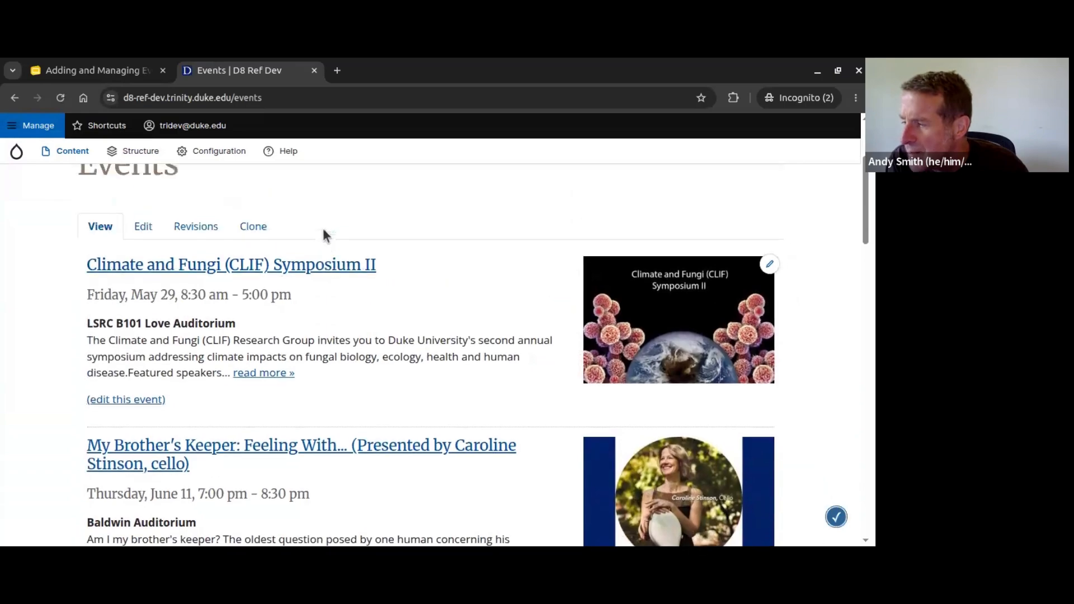
{"action": "scroll", "coordinate": [427, 298], "scroll_direction": "up", "scroll_amount": 2}
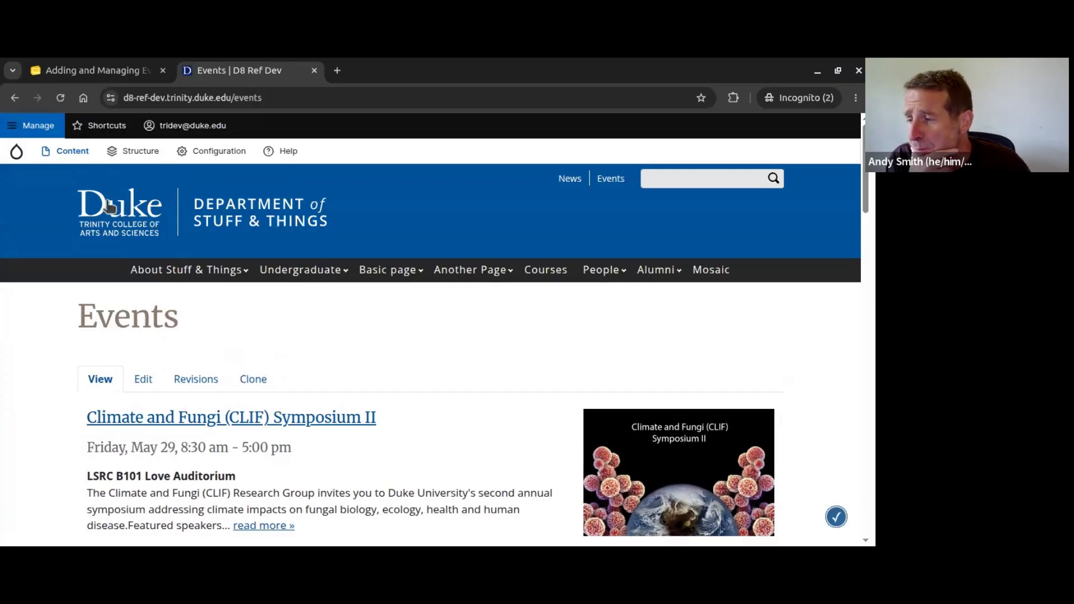
Step: Go back to the Content > Feeds list showing the feed's latest import time
{"action": "mouse_move", "coordinate": [70, 162]}
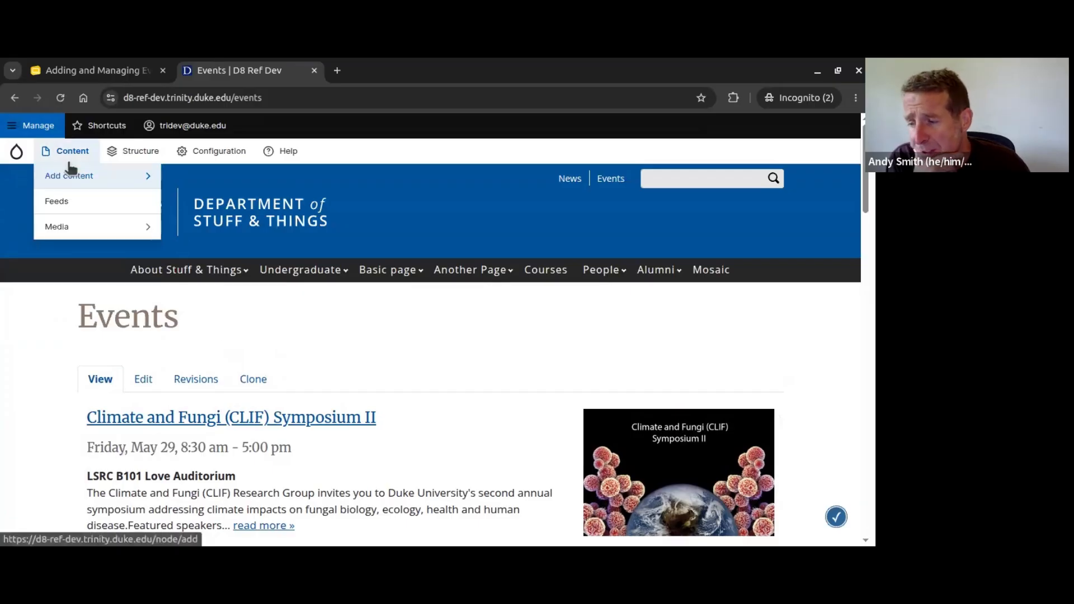
{"action": "left_click", "coordinate": [57, 202]}
{"action": "scroll", "coordinate": [168, 353], "scroll_direction": "down", "scroll_amount": 2}
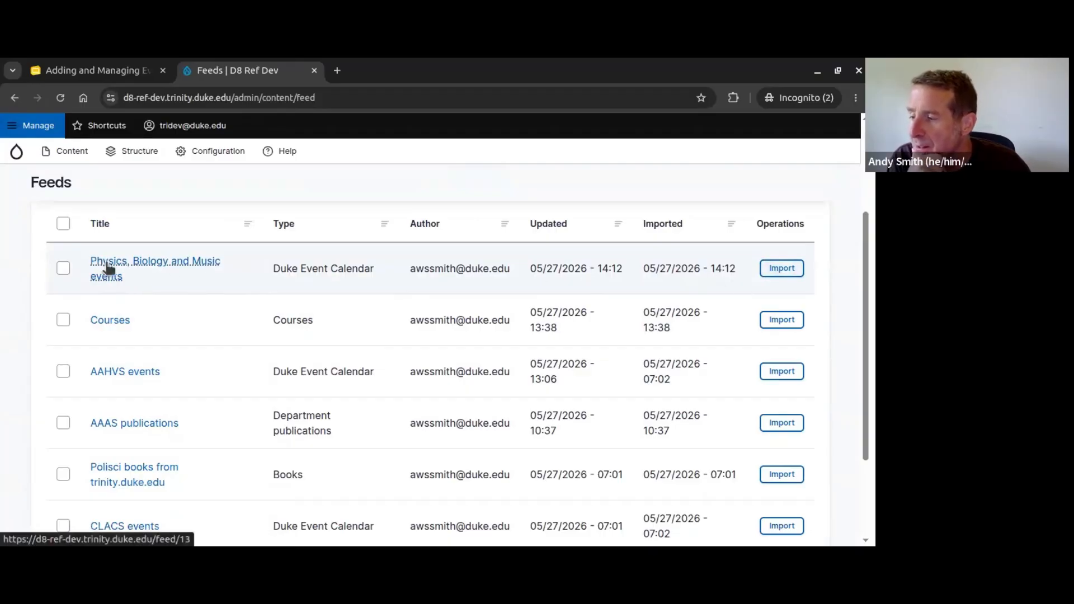
{"action": "scroll", "coordinate": [109, 268], "scroll_direction": "up", "scroll_amount": 3}
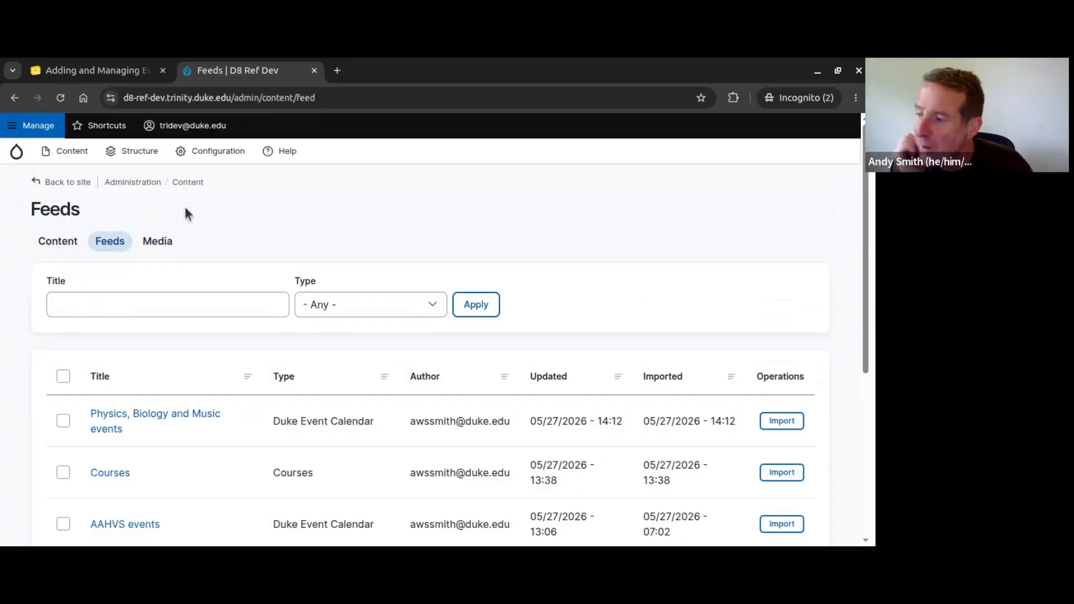
{"action": "mouse_move", "coordinate": [69, 159]}
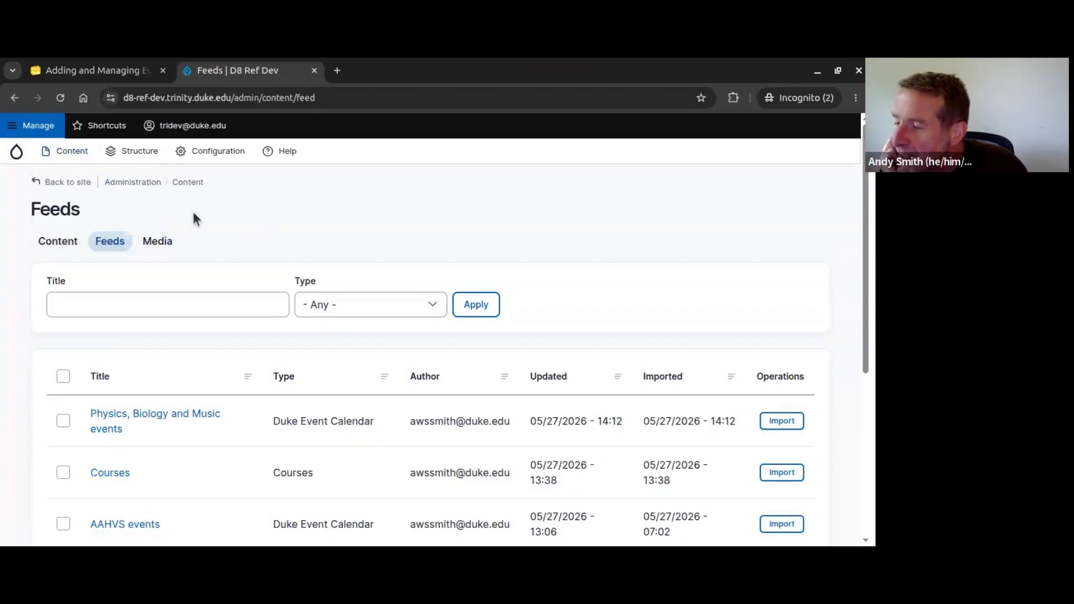
{"action": "mouse_move", "coordinate": [77, 180]}
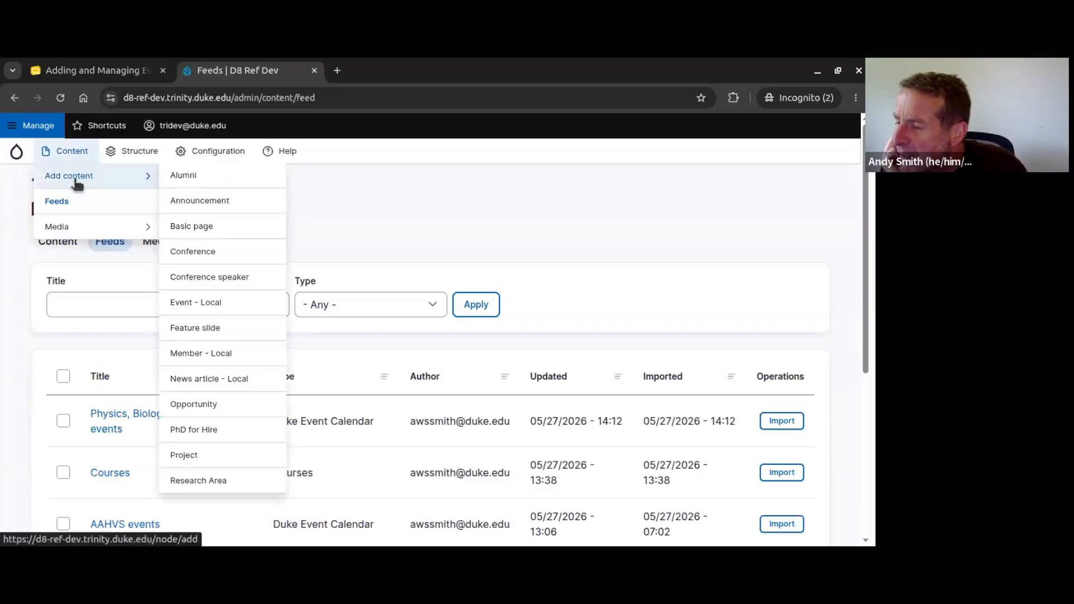
Step: Create a new Event - Local with the title 'Great Speaker Coming to UNC'
{"action": "left_click", "coordinate": [188, 306]}
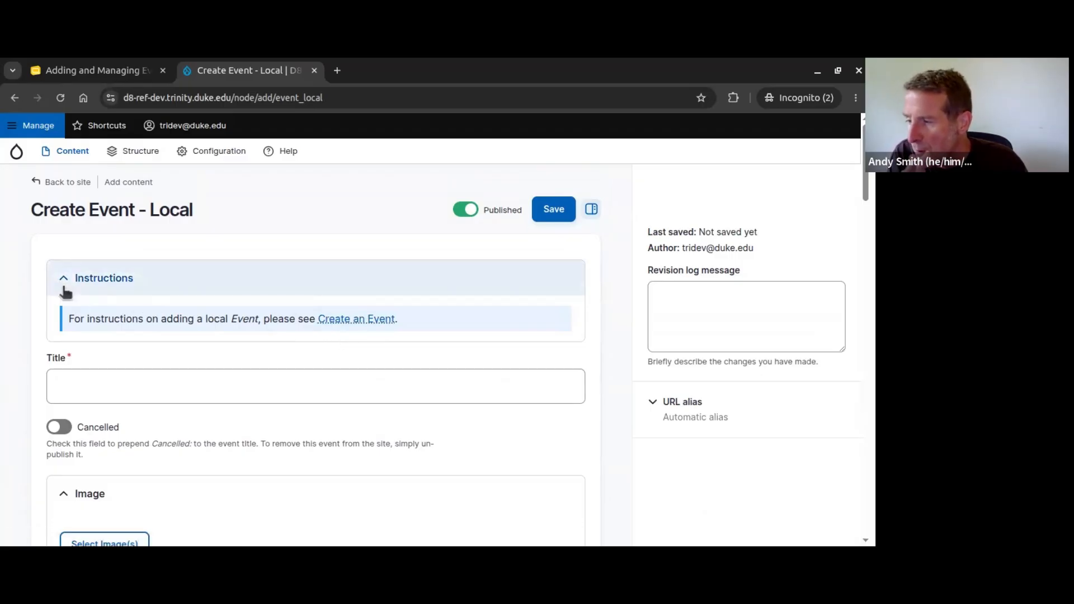
{"action": "scroll", "coordinate": [131, 334], "scroll_direction": "down", "scroll_amount": 1}
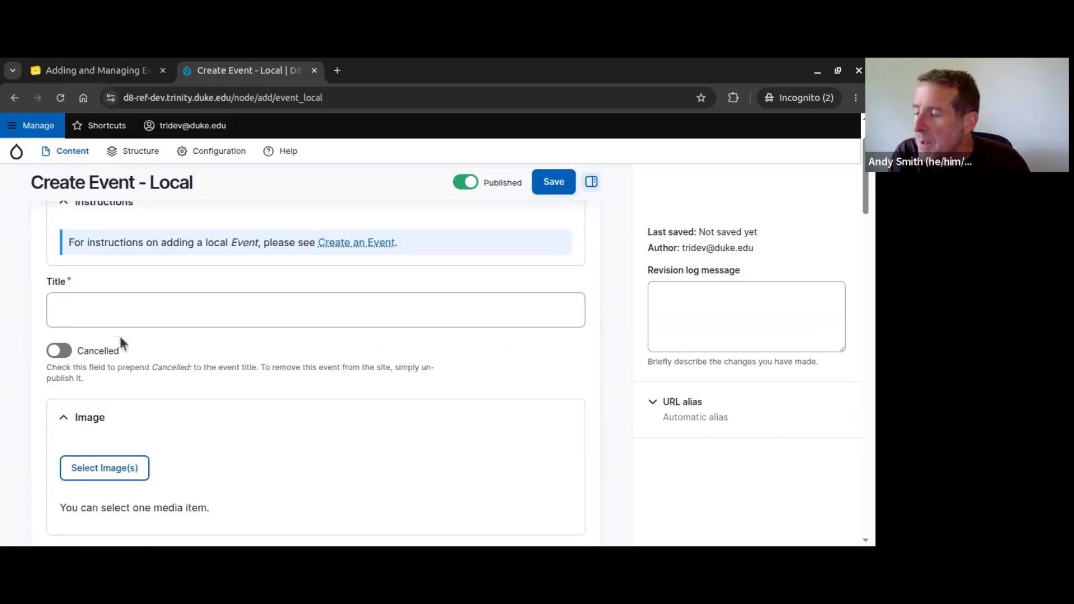
{"action": "left_click", "coordinate": [89, 314]}
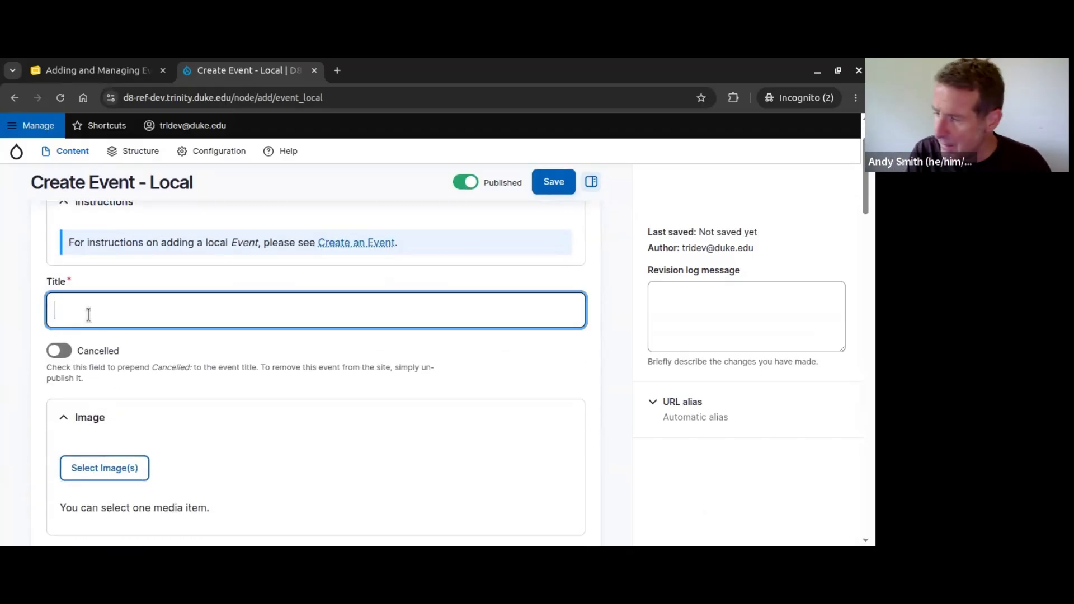
{"action": "type", "text": "Great "}
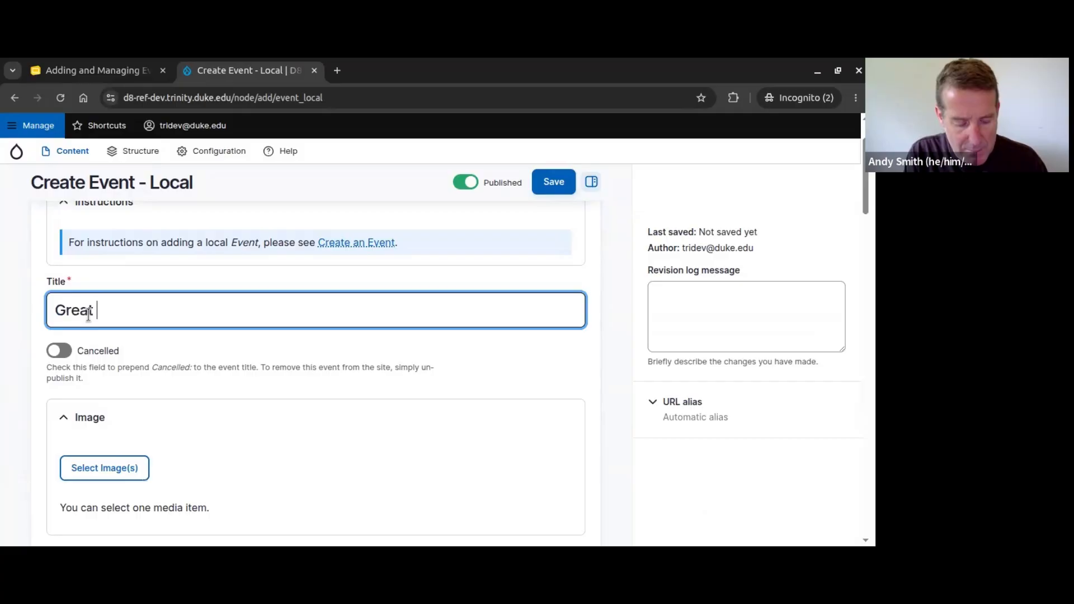
{"action": "type", "text": "Speaker "}
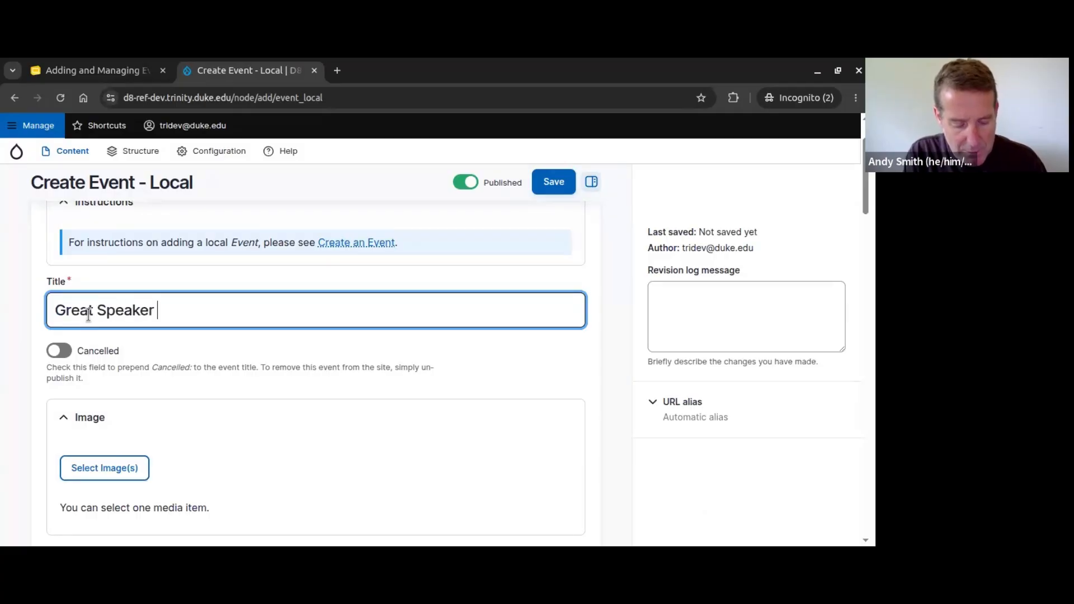
{"action": "type", "text": "Coming to "}
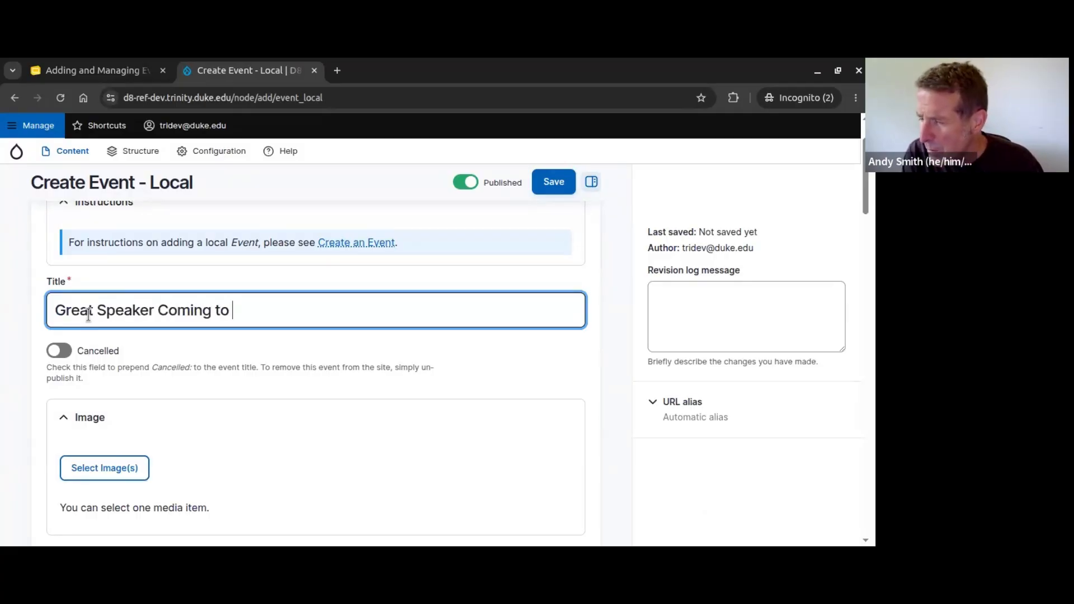
{"action": "type", "text": "UNC"}
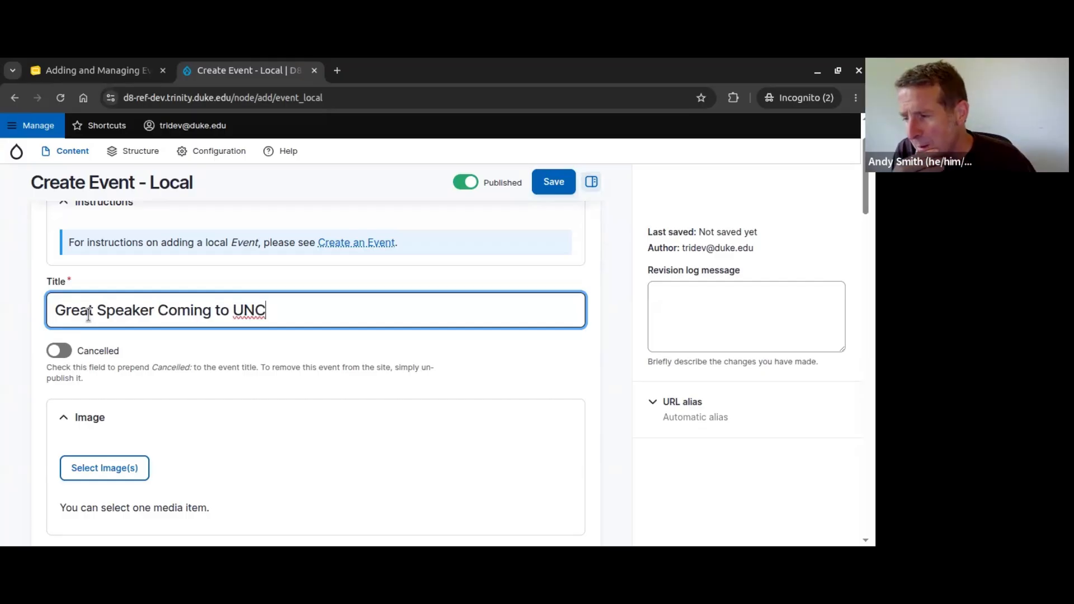
{"action": "scroll", "coordinate": [192, 336], "scroll_direction": "down", "scroll_amount": 3}
{"action": "scroll", "coordinate": [145, 341], "scroll_direction": "up", "scroll_amount": 3}
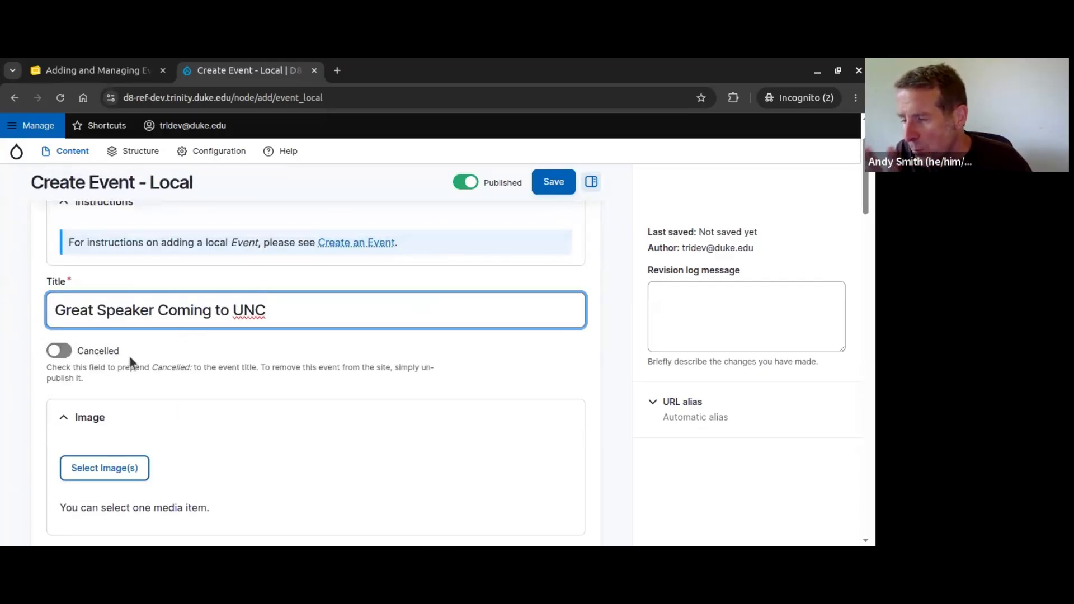
{"action": "scroll", "coordinate": [311, 410], "scroll_direction": "down", "scroll_amount": 2}
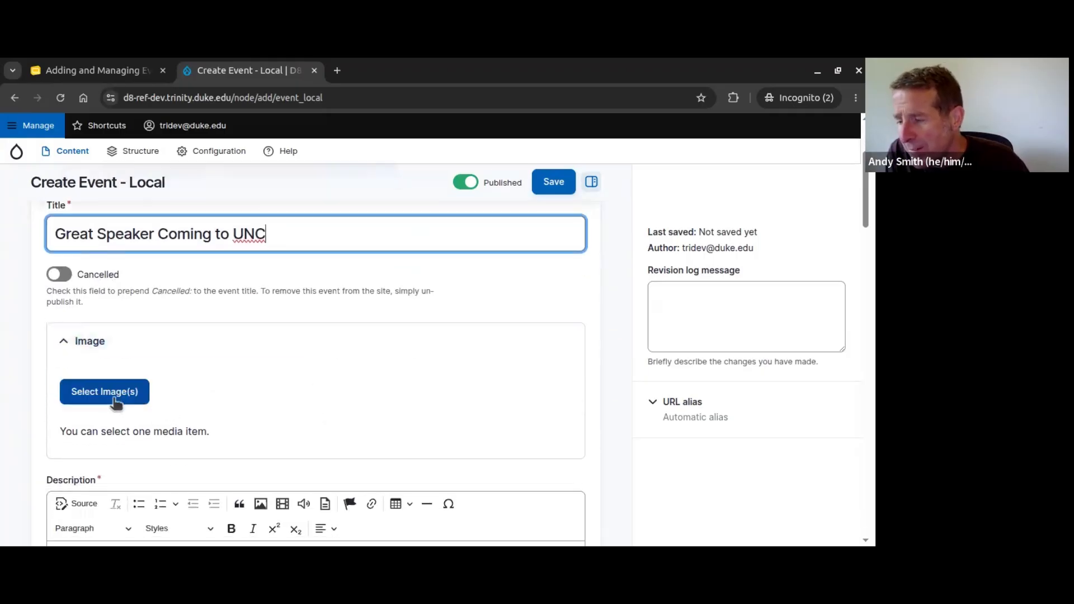
Step: Select the 'Archie Undergrad' image from the media library as the event image
{"action": "left_click", "coordinate": [106, 394]}
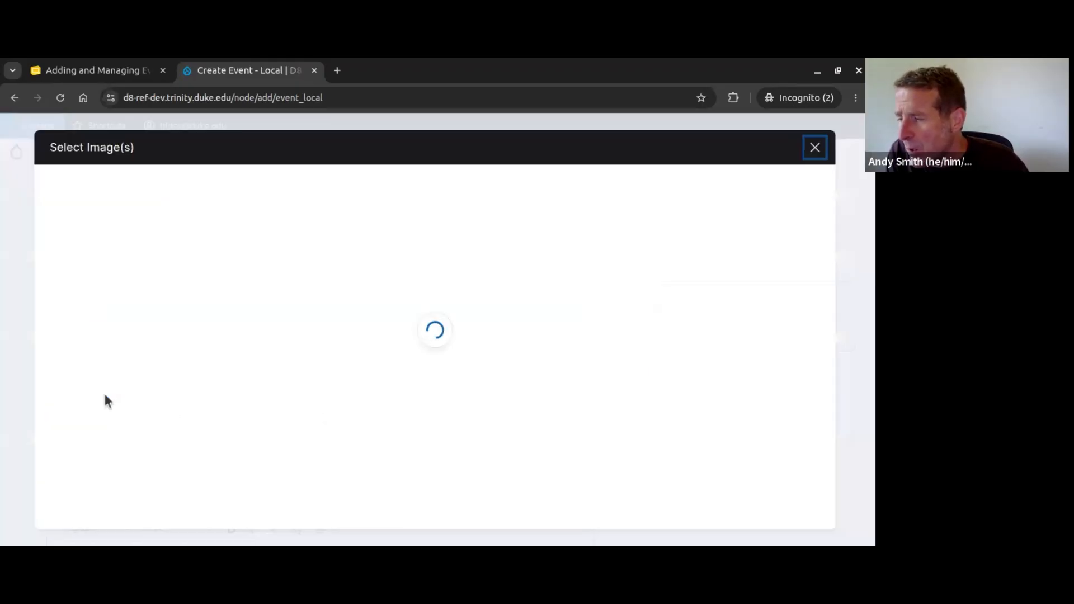
{"action": "scroll", "coordinate": [396, 341], "scroll_direction": "down", "scroll_amount": 2}
{"action": "scroll", "coordinate": [396, 341], "scroll_direction": "up", "scroll_amount": 2}
{"action": "left_click", "coordinate": [167, 185]}
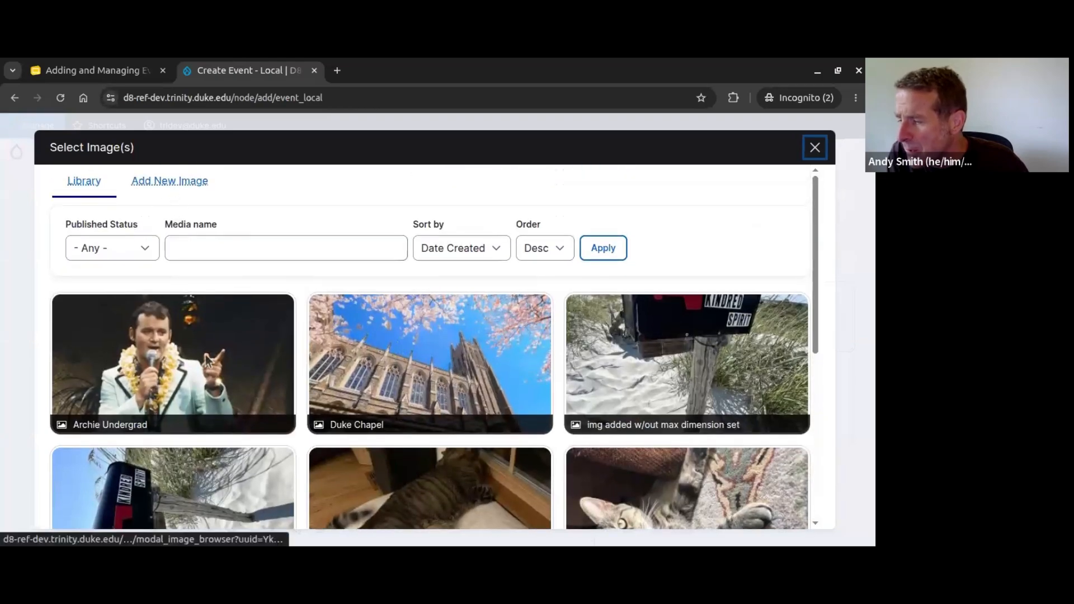
{"action": "left_click", "coordinate": [164, 368]}
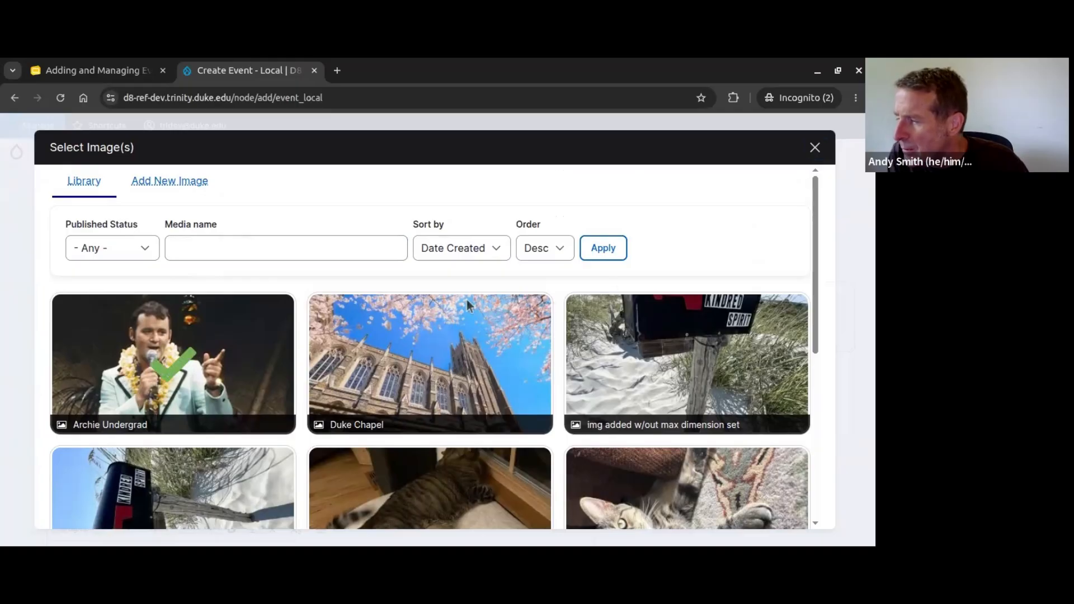
{"action": "scroll", "coordinate": [192, 383], "scroll_direction": "down", "scroll_amount": 6}
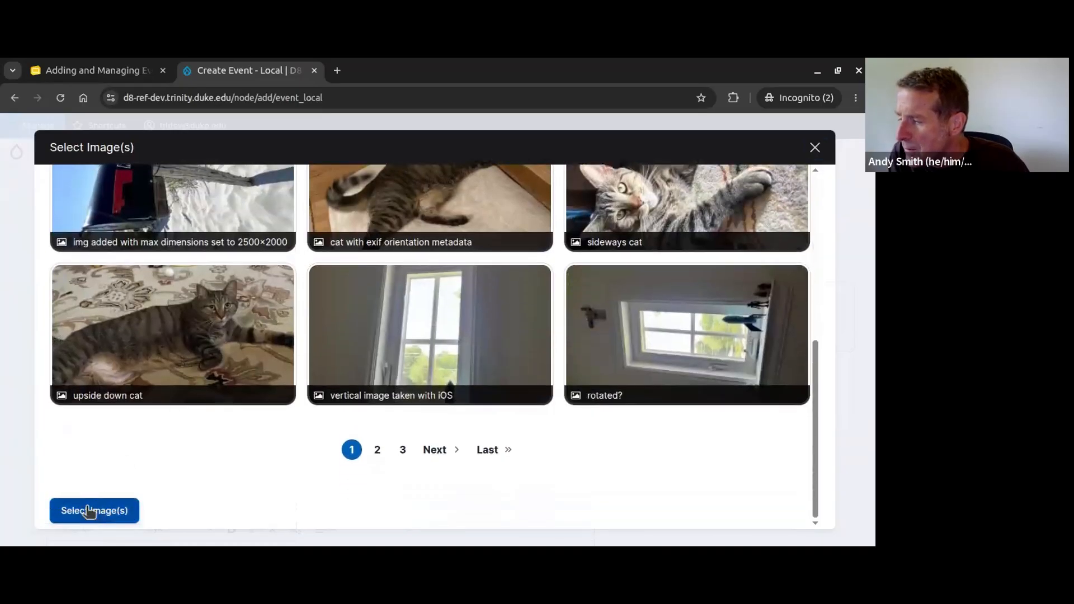
{"action": "left_click", "coordinate": [88, 511]}
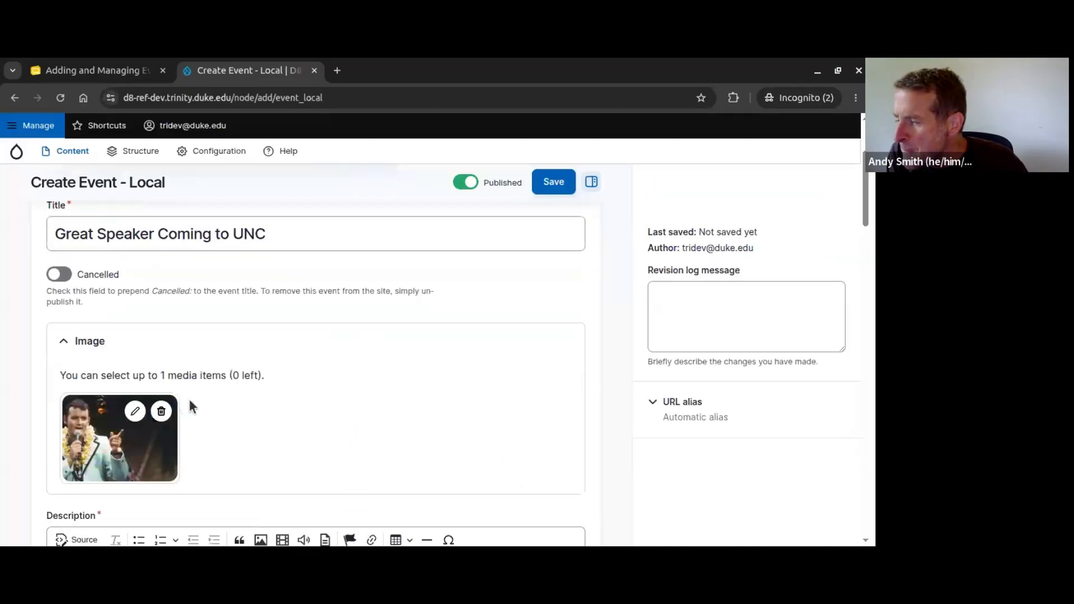
{"action": "scroll", "coordinate": [224, 382], "scroll_direction": "down", "scroll_amount": 3}
{"action": "left_click", "coordinate": [132, 402]}
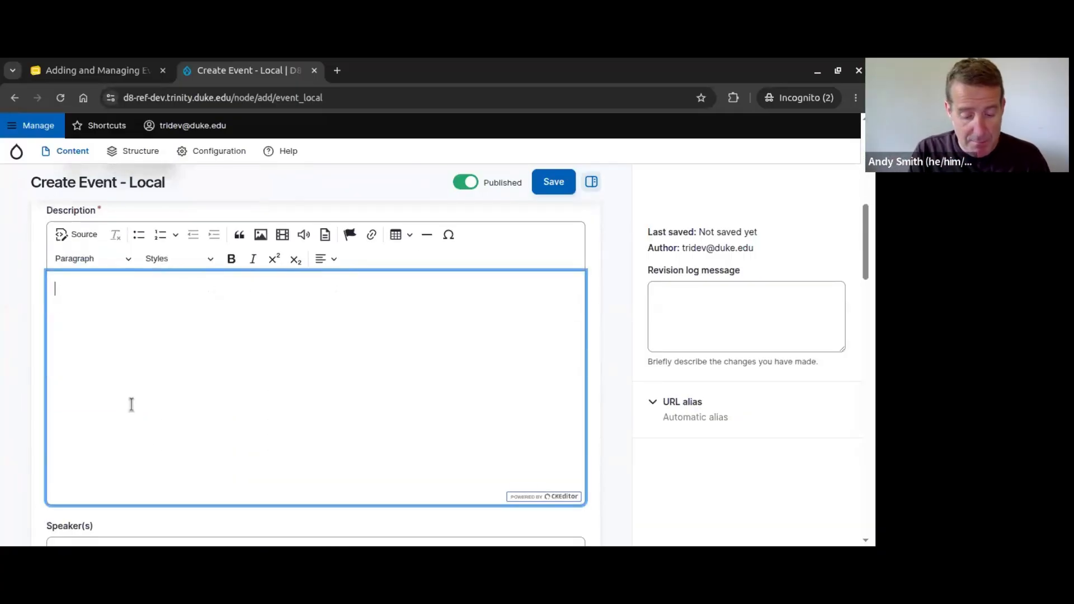
Step: Enter the description 'Here is the event description.' and type the speaker's name
{"action": "type", "text": "Here is the "}
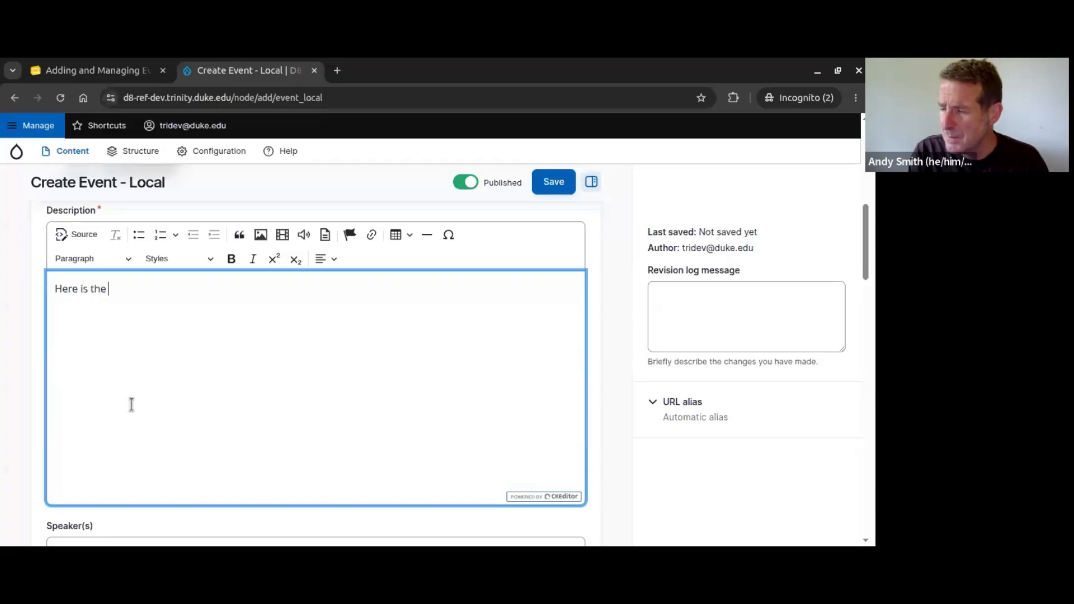
{"action": "type", "text": "event desc"}
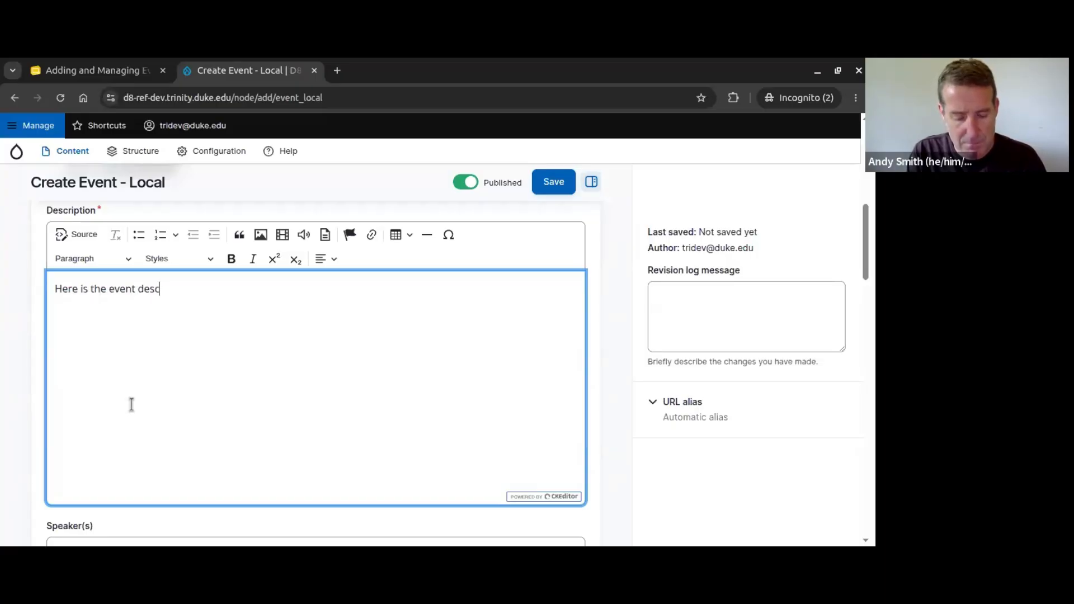
{"action": "type", "text": "ription."}
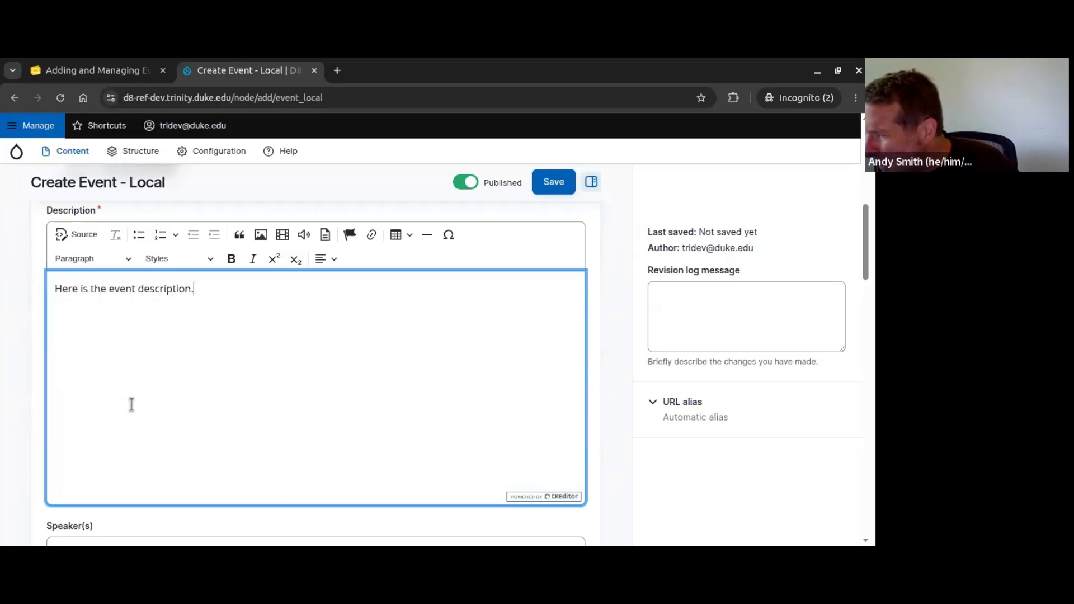
{"action": "scroll", "coordinate": [240, 375], "scroll_direction": "down", "scroll_amount": 1}
{"action": "scroll", "coordinate": [241, 375], "scroll_direction": "down", "scroll_amount": 3}
{"action": "left_click", "coordinate": [86, 355]}
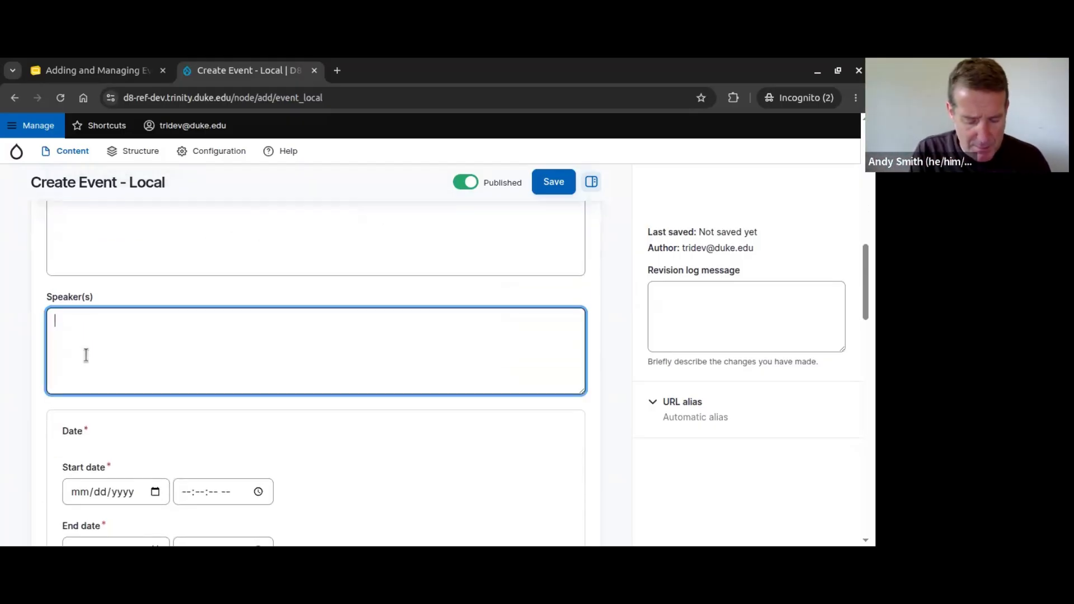
{"action": "type", "text": "Bill Murray"}
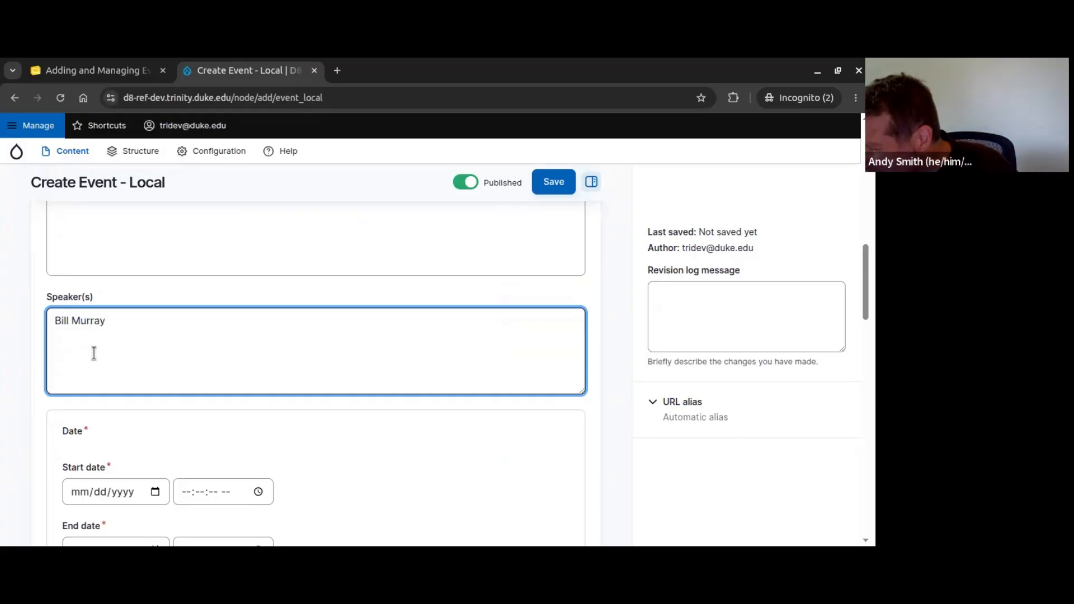
{"action": "scroll", "coordinate": [94, 353], "scroll_direction": "down", "scroll_amount": 1}
{"action": "left_click", "coordinate": [153, 420]}
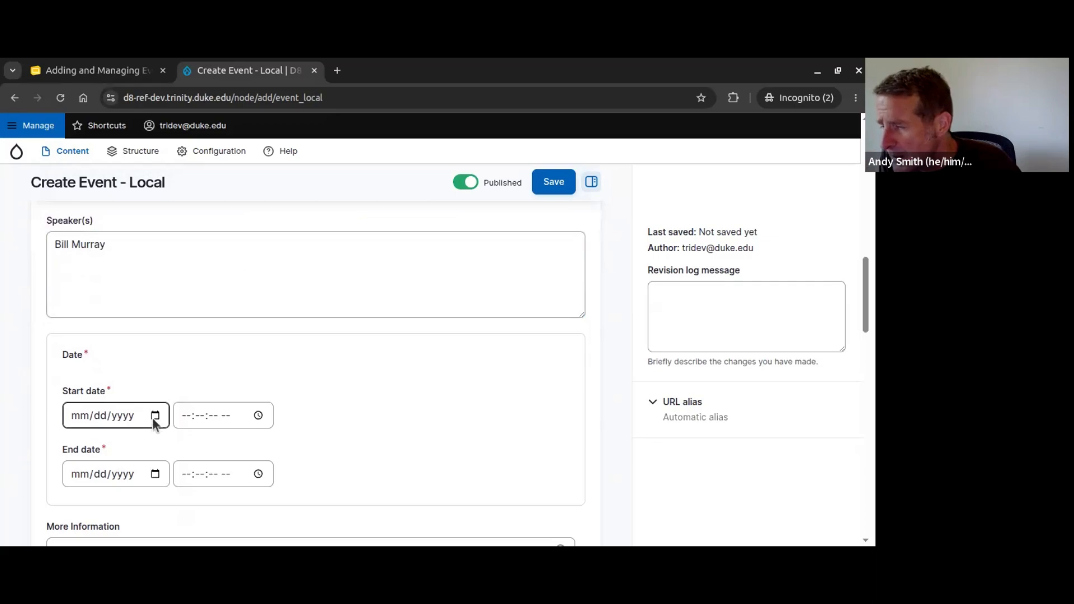
Step: Set the start to 06/01/2026 12:00 PM and the end to 06/01/2026 1:00 PM
{"action": "type", "text": "06012026"}
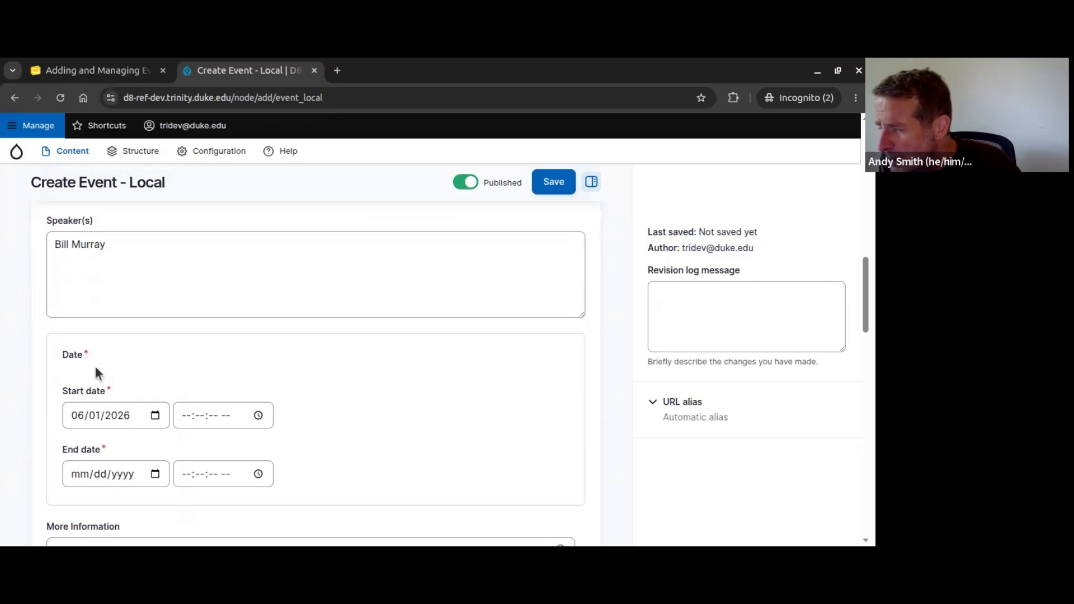
{"action": "left_click", "coordinate": [182, 420]}
{"action": "type", "text": "1"}
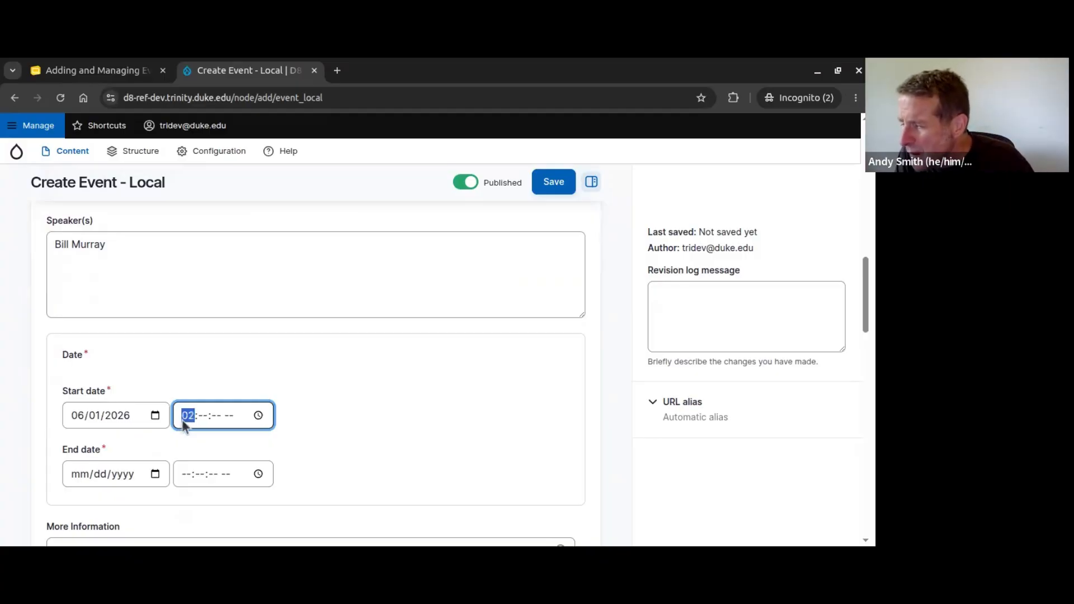
{"action": "type", "text": "20000p"}
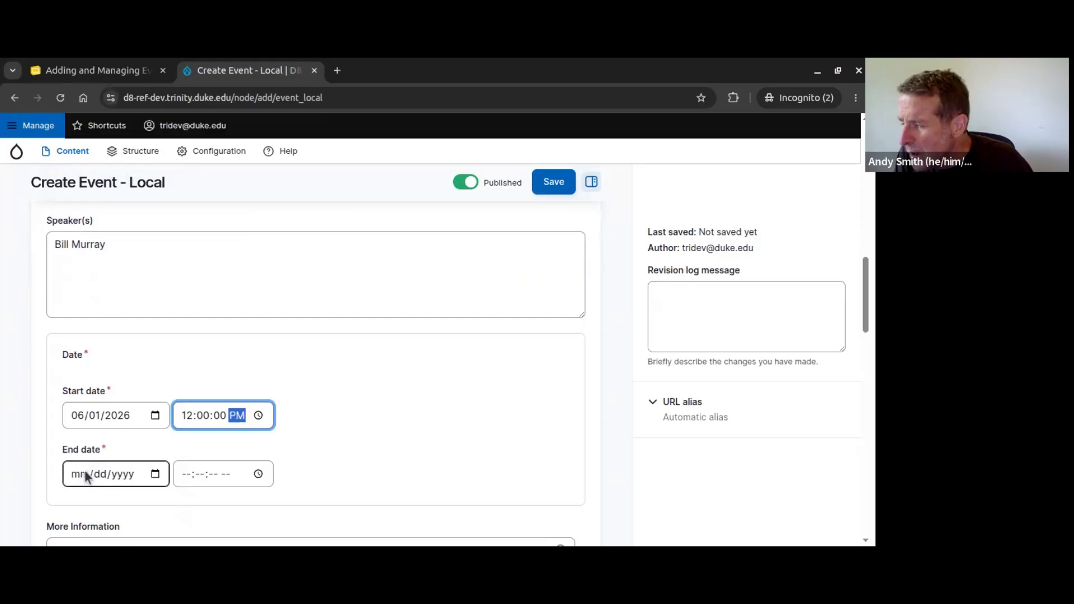
{"action": "left_click", "coordinate": [156, 477]}
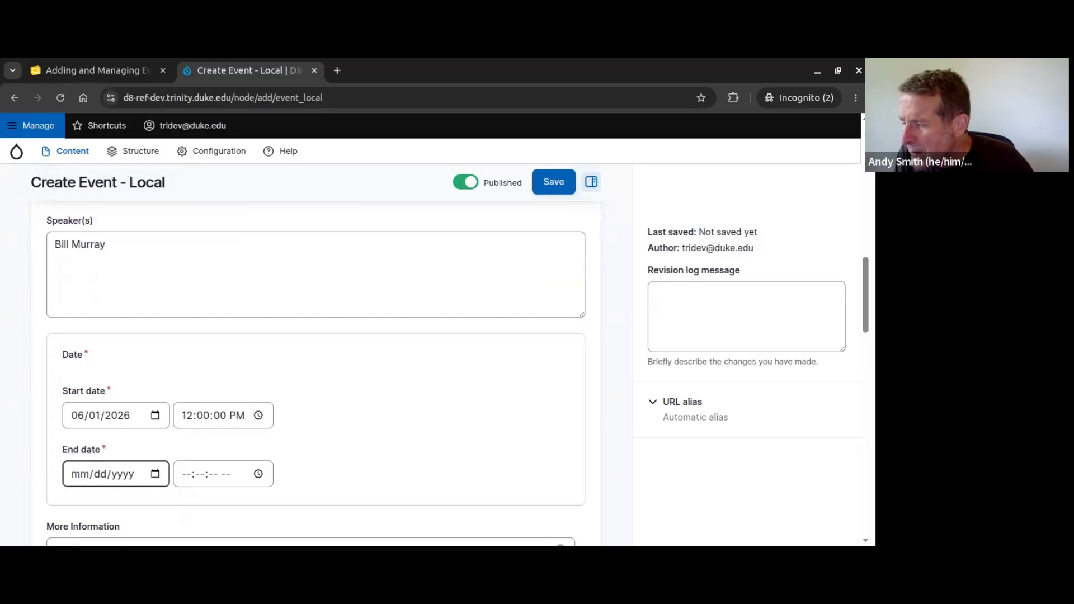
{"action": "left_click", "coordinate": [100, 302]}
{"action": "left_click", "coordinate": [184, 479]}
{"action": "type", "text": "010000p"}
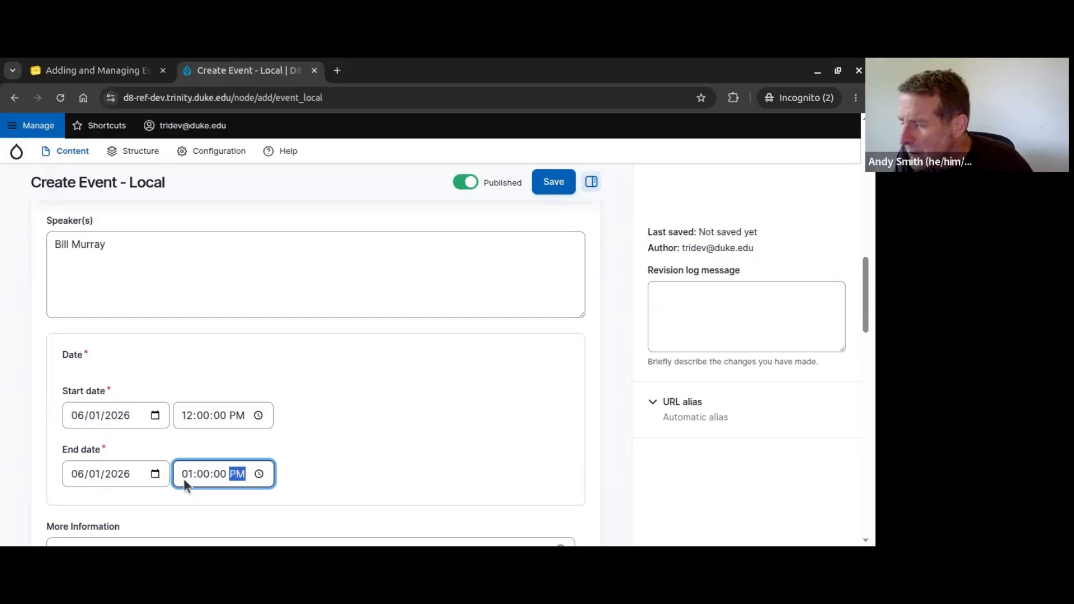
{"action": "scroll", "coordinate": [425, 394], "scroll_direction": "down", "scroll_amount": 4}
{"action": "left_click", "coordinate": [63, 320]}
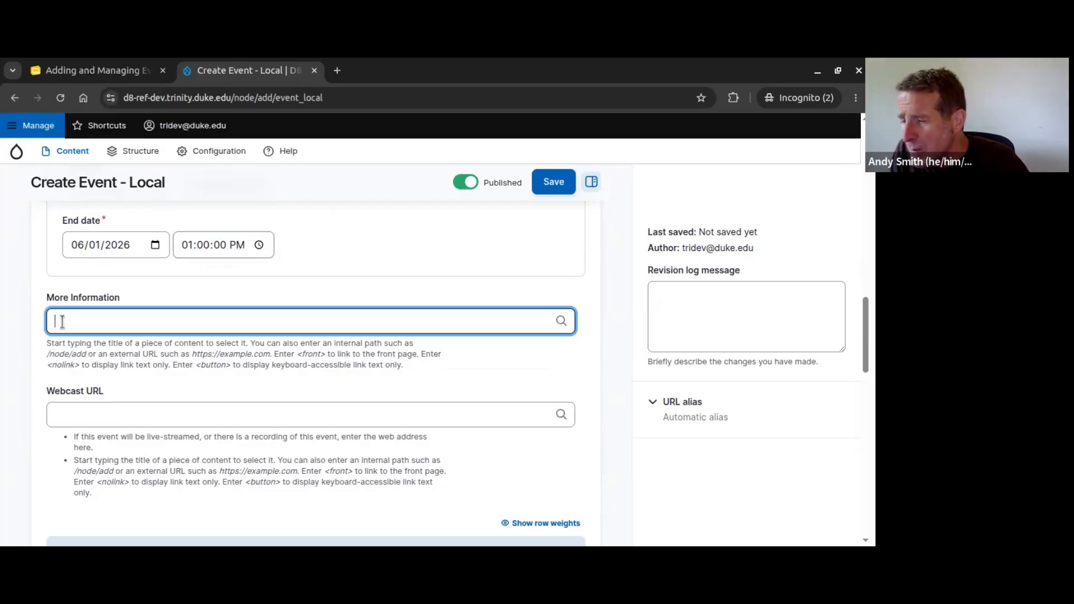
{"action": "type", "text": "https://unc.edu/"}
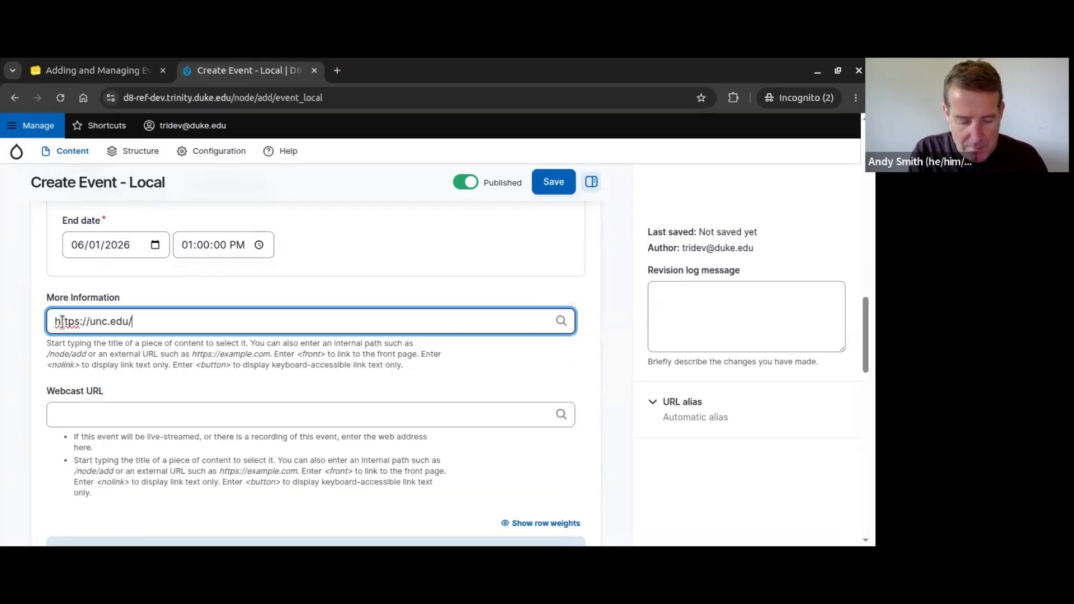
{"action": "type", "text": "bill-speaking"}
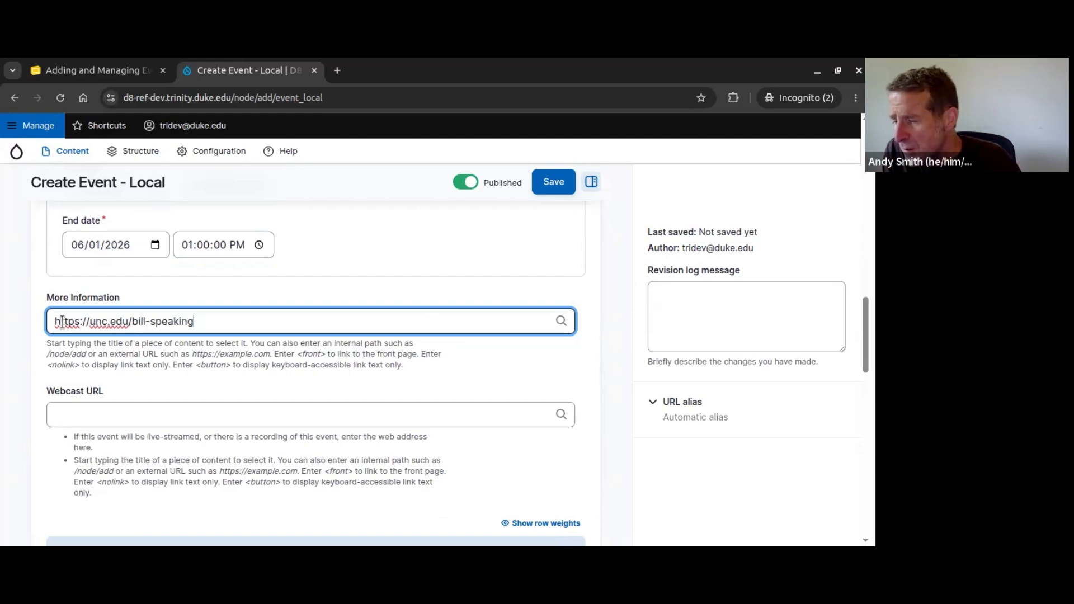
{"action": "scroll", "coordinate": [194, 352], "scroll_direction": "down", "scroll_amount": 1}
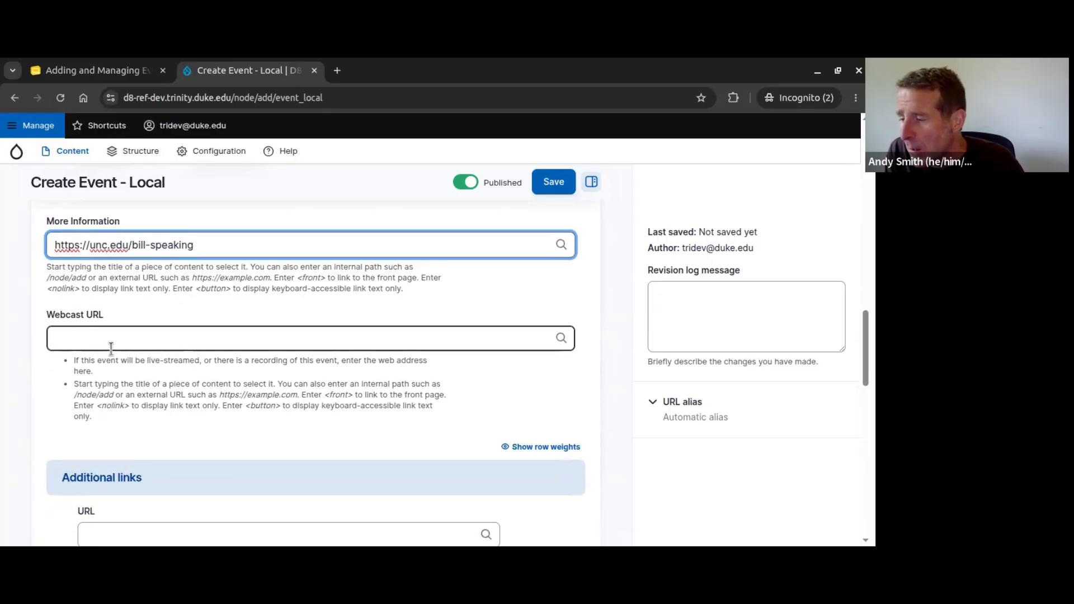
{"action": "scroll", "coordinate": [123, 349], "scroll_direction": "down", "scroll_amount": 1}
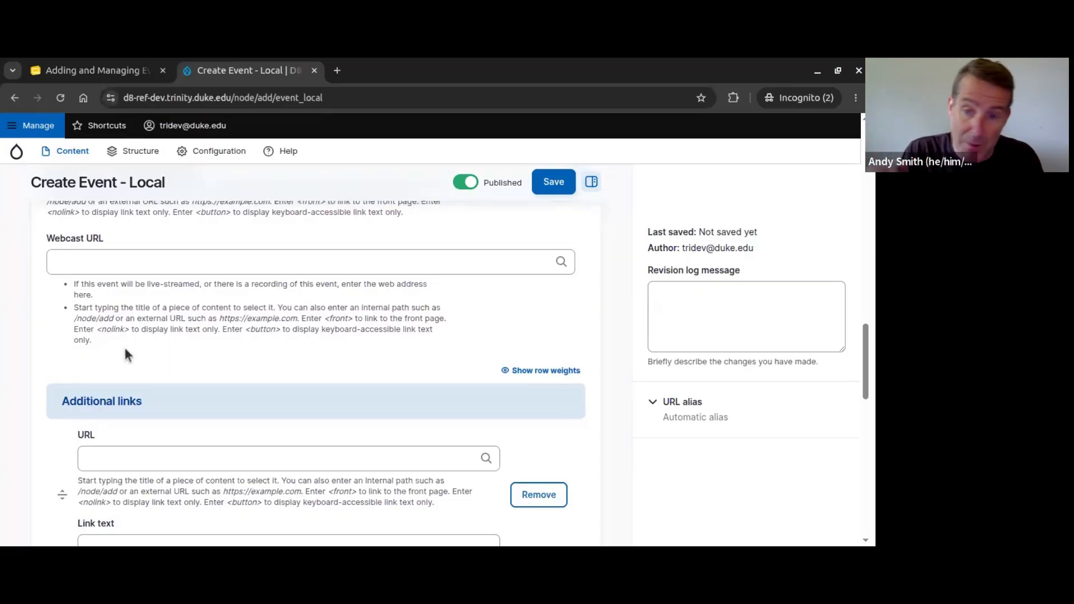
{"action": "left_click", "coordinate": [107, 267]}
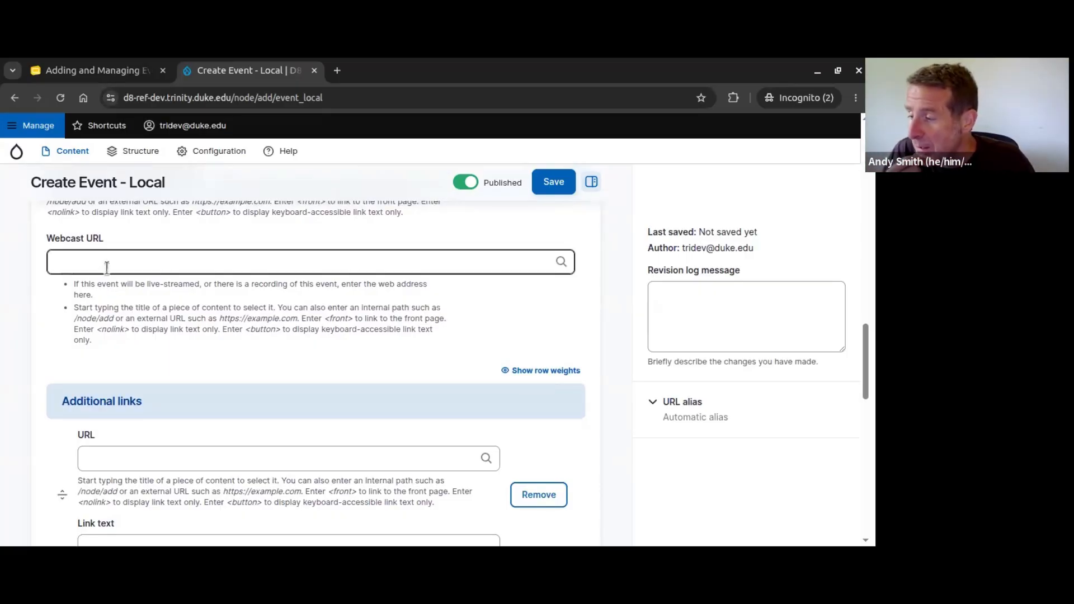
{"action": "scroll", "coordinate": [113, 274], "scroll_direction": "down", "scroll_amount": 3}
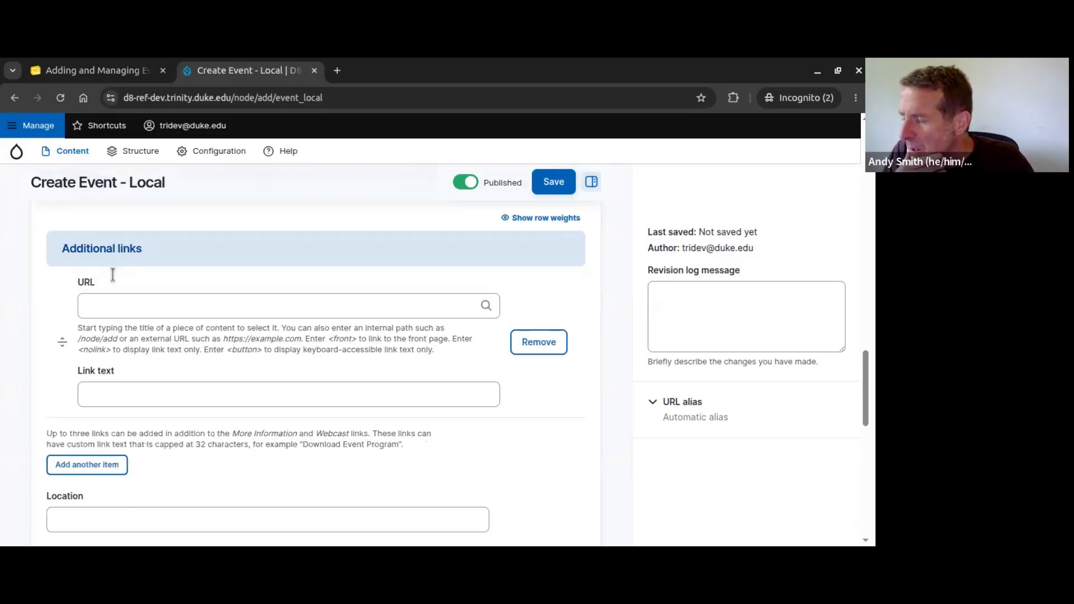
{"action": "left_click", "coordinate": [121, 307]}
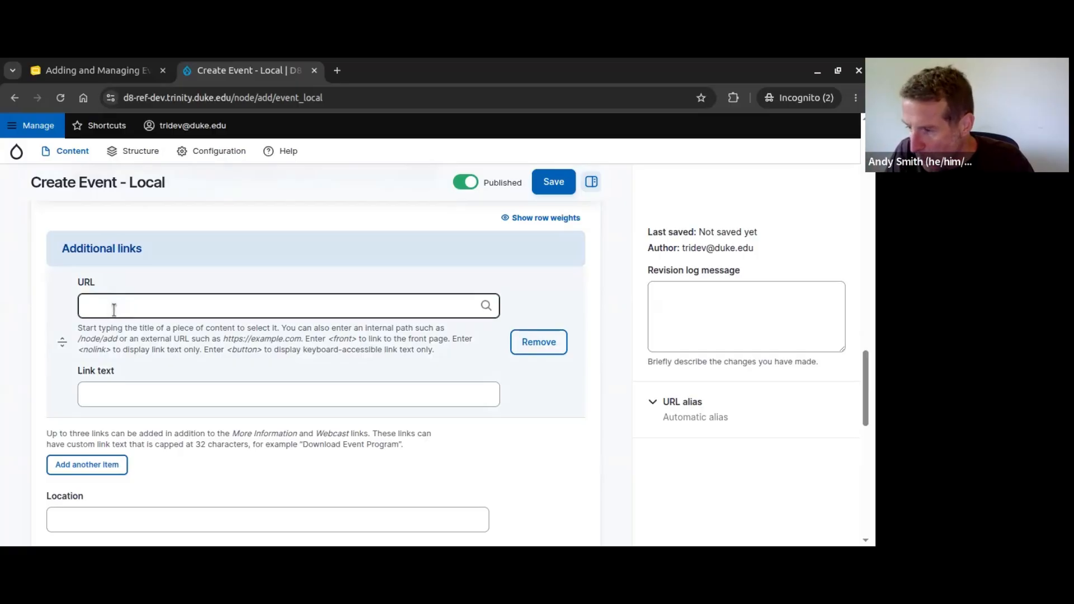
{"action": "left_click", "coordinate": [113, 395]}
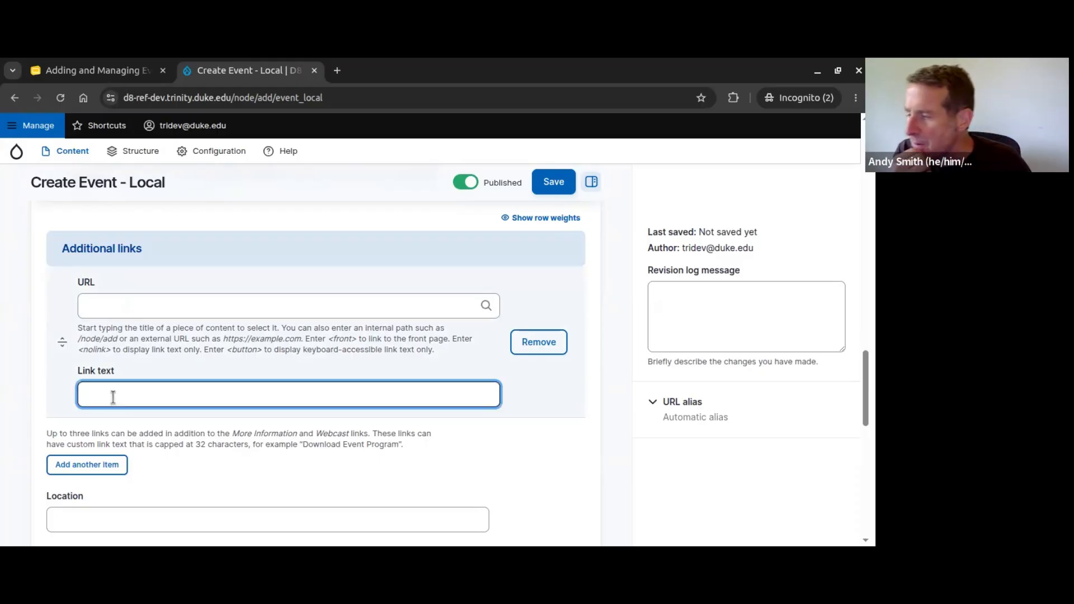
{"action": "scroll", "coordinate": [126, 385], "scroll_direction": "down", "scroll_amount": 4}
{"action": "left_click", "coordinate": [86, 291]}
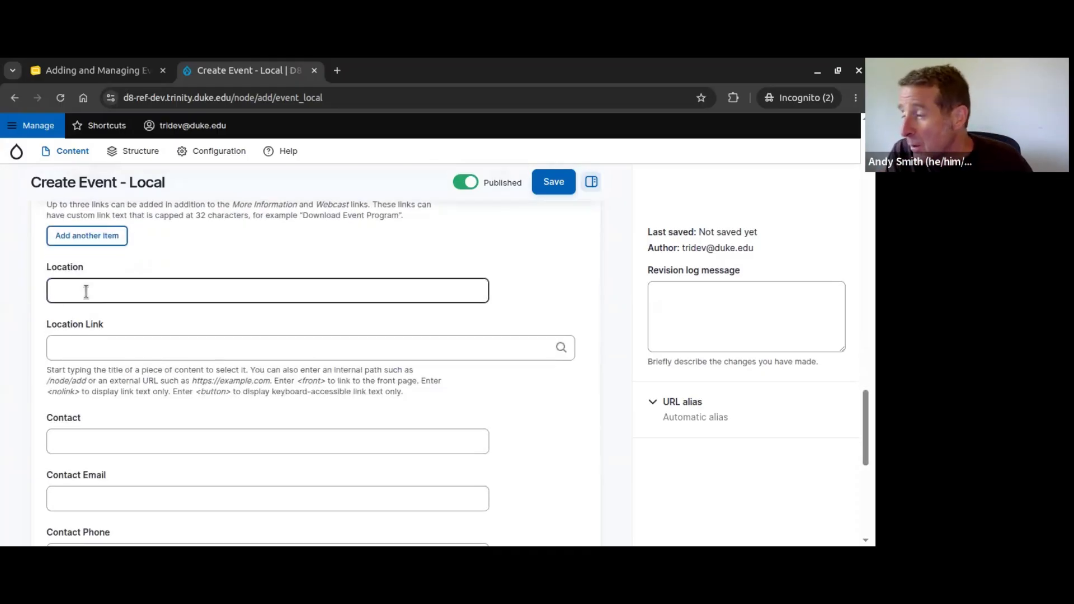
{"action": "left_click", "coordinate": [86, 292]}
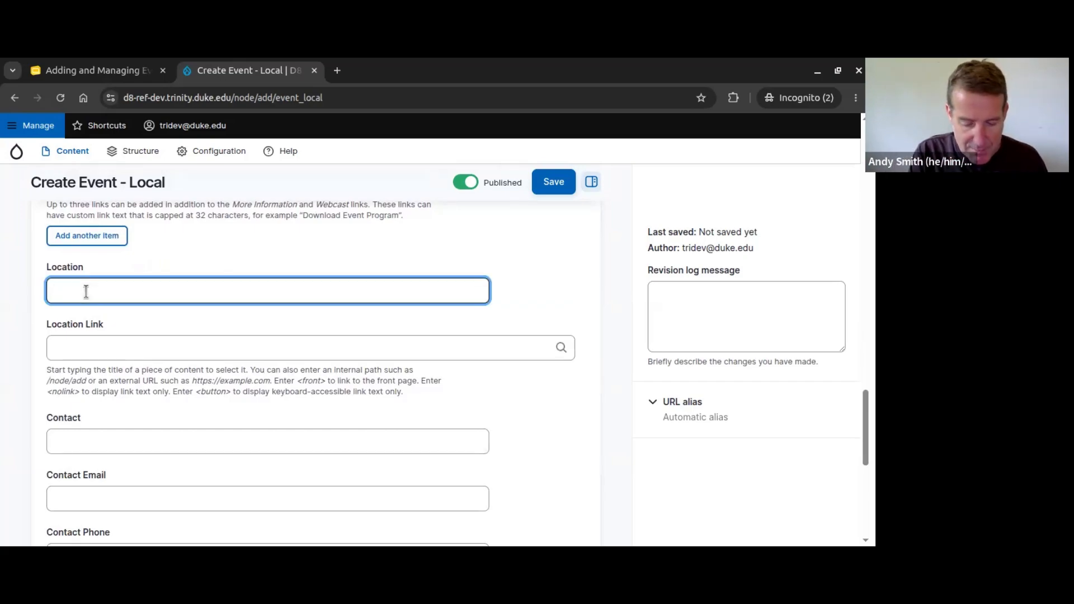
{"action": "type", "text": "The Old Well"}
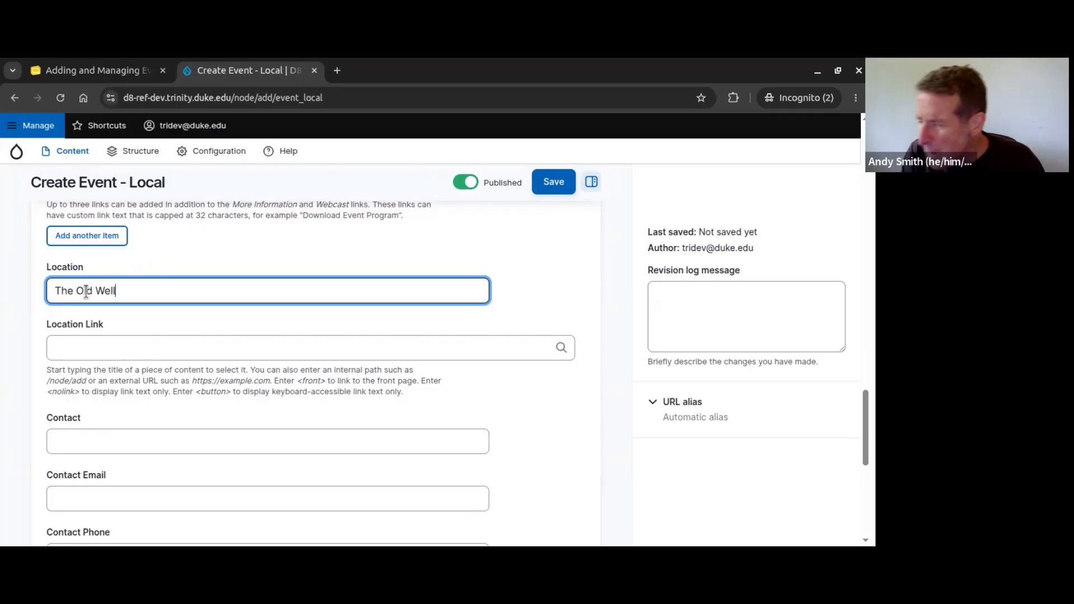
{"action": "left_click", "coordinate": [73, 350]}
{"action": "type", "text": "https://maps.unc.edu"}
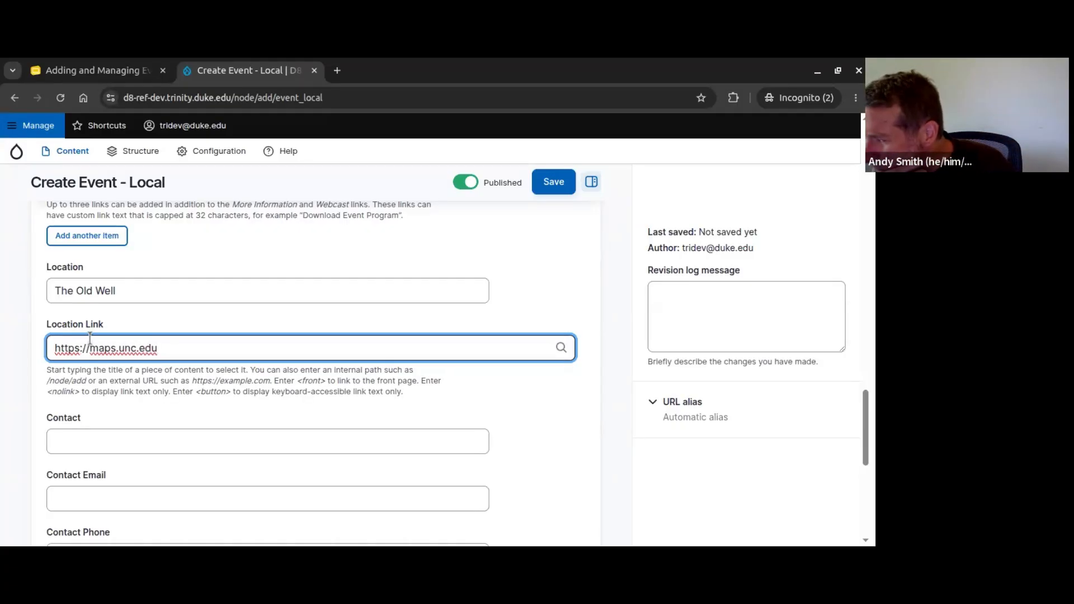
{"action": "scroll", "coordinate": [185, 374], "scroll_direction": "down", "scroll_amount": 1}
{"action": "scroll", "coordinate": [185, 374], "scroll_direction": "down", "scroll_amount": 1}
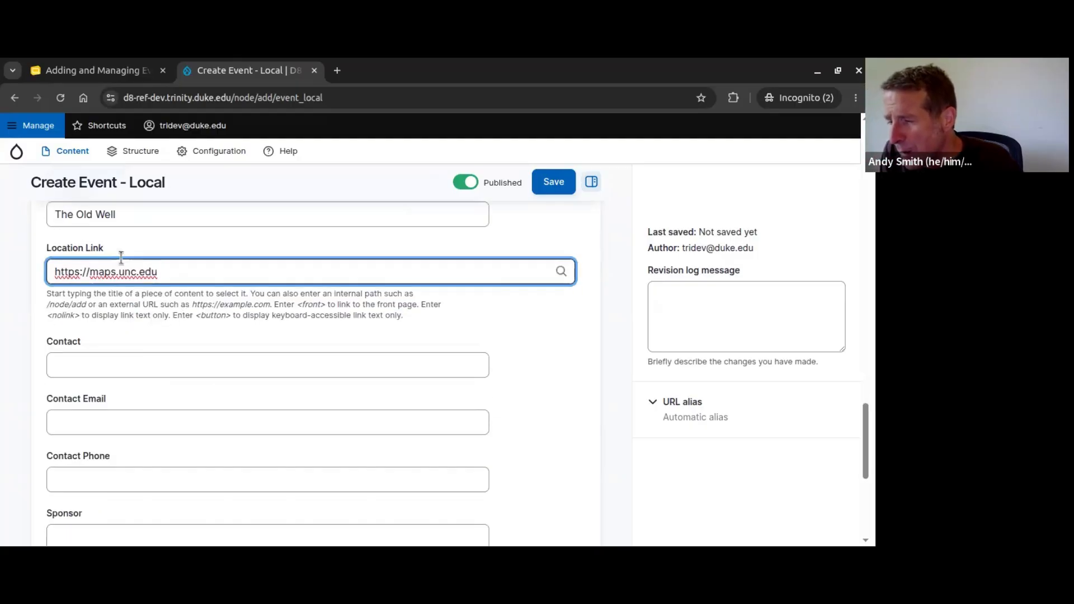
{"action": "scroll", "coordinate": [194, 337], "scroll_direction": "down", "scroll_amount": 1}
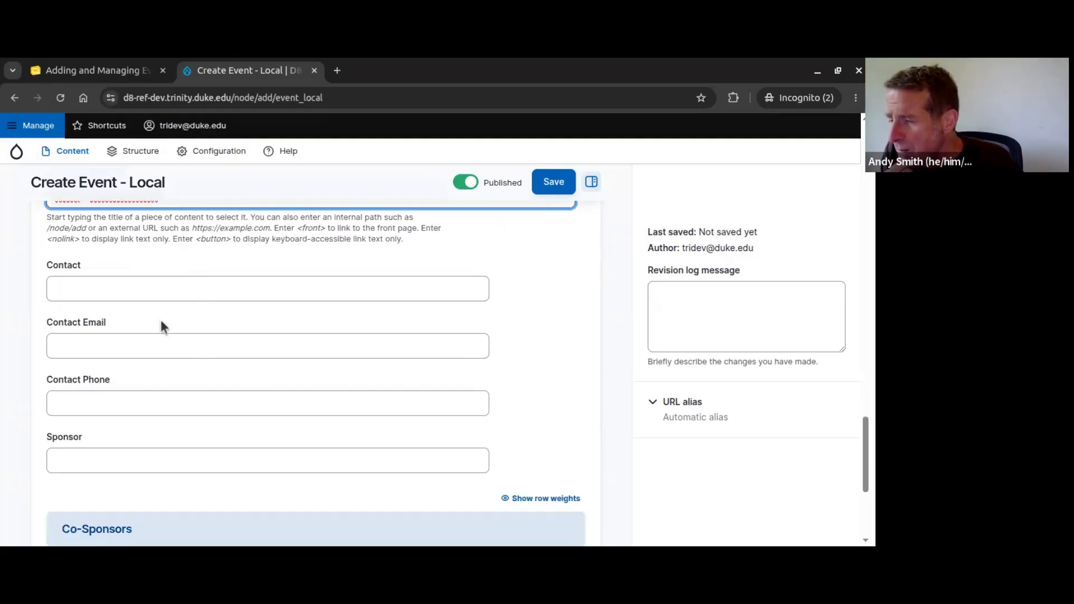
Step: Enter the contact's name and e-mail address for the local event
{"action": "left_click", "coordinate": [98, 291]}
{"action": "key", "text": "Tab"}
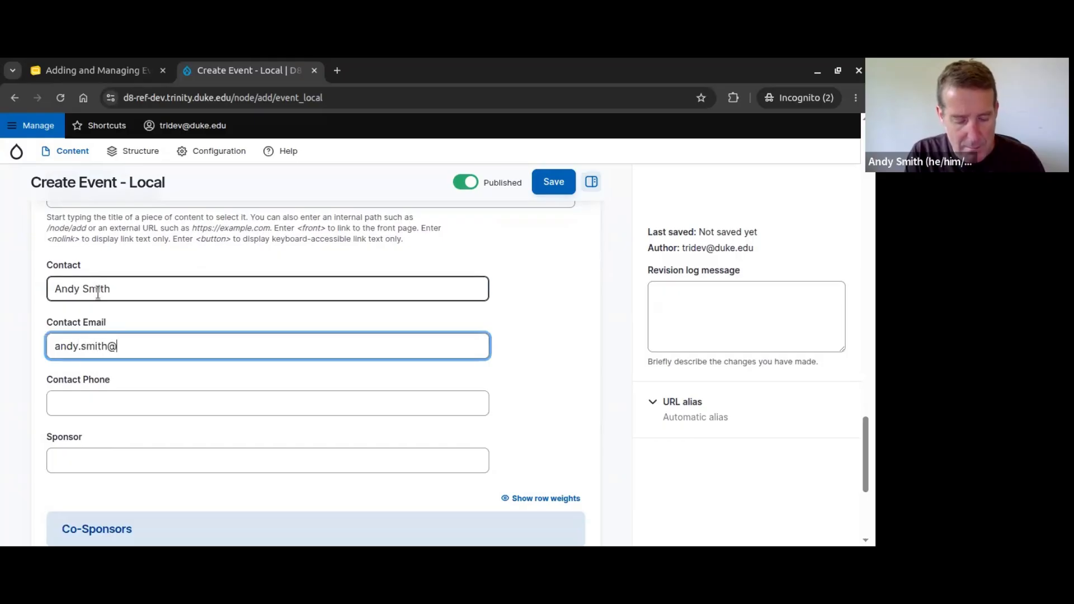
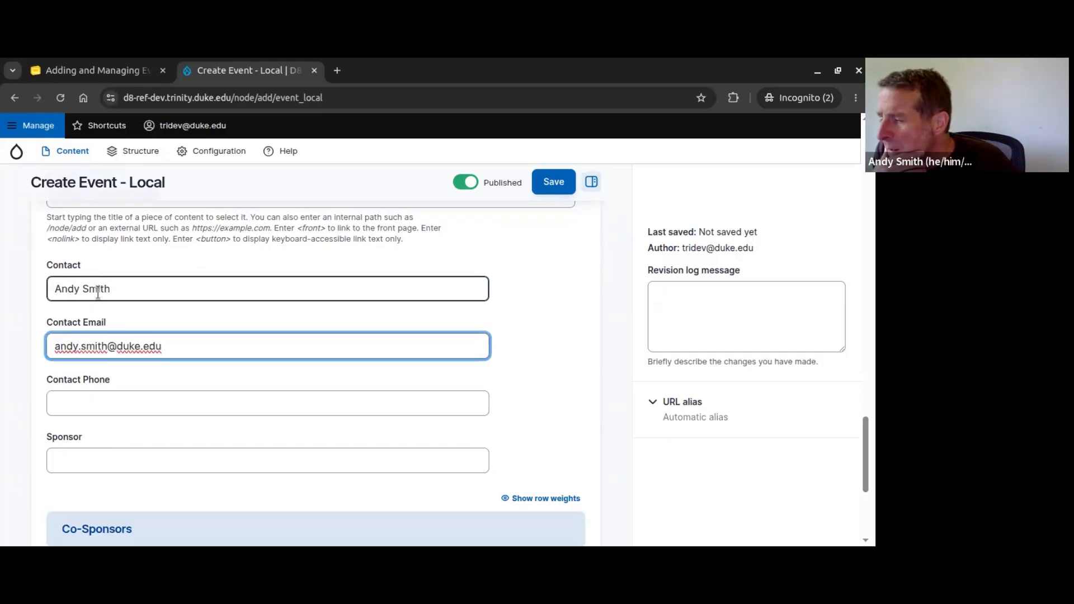
Step: Leave Sponsor and Series empty, closing the Series options without choosing Undergraduate Event
{"action": "scroll", "coordinate": [123, 307], "scroll_direction": "down", "scroll_amount": 3}
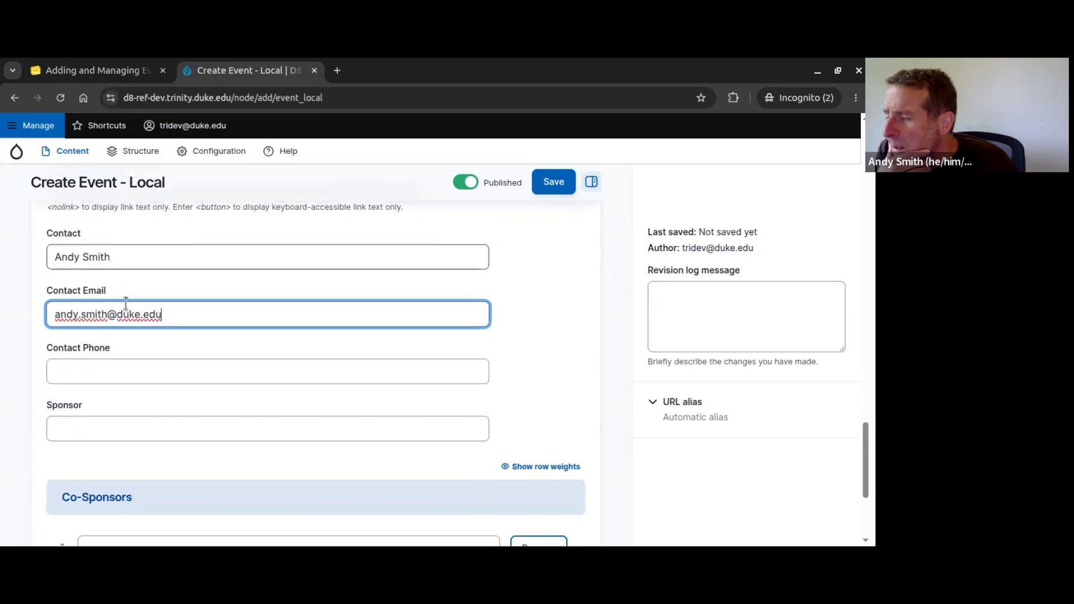
{"action": "left_click", "coordinate": [99, 307]}
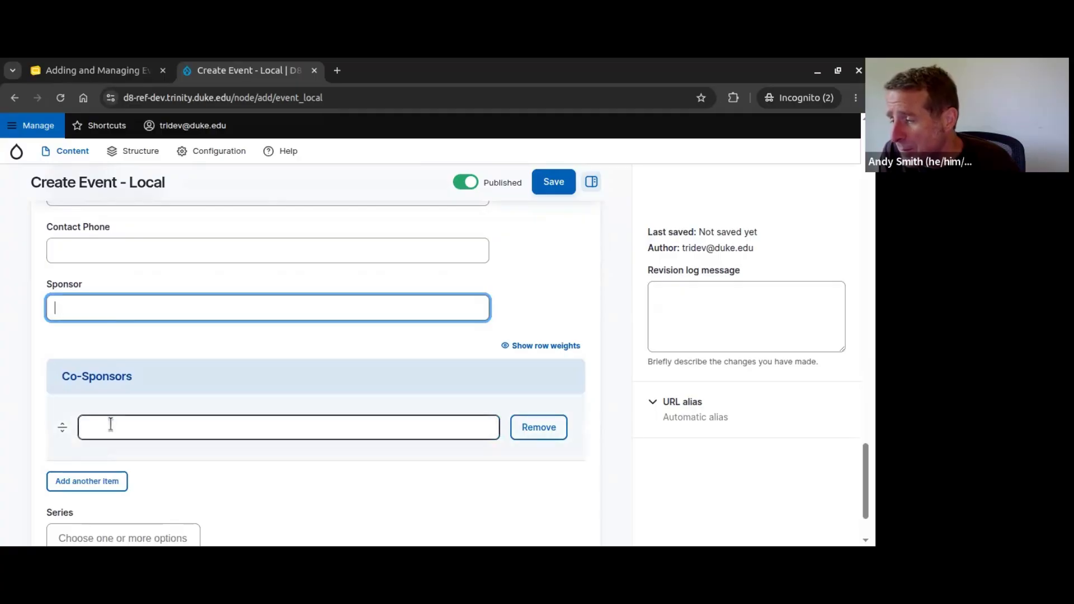
{"action": "scroll", "coordinate": [180, 401], "scroll_direction": "down", "scroll_amount": 2}
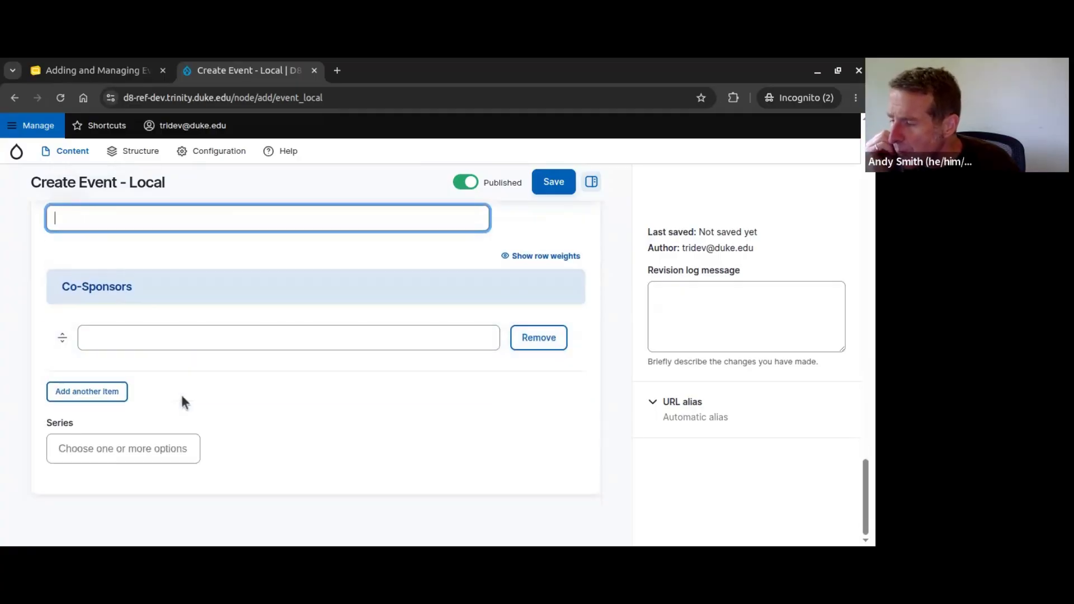
{"action": "left_click", "coordinate": [84, 452]}
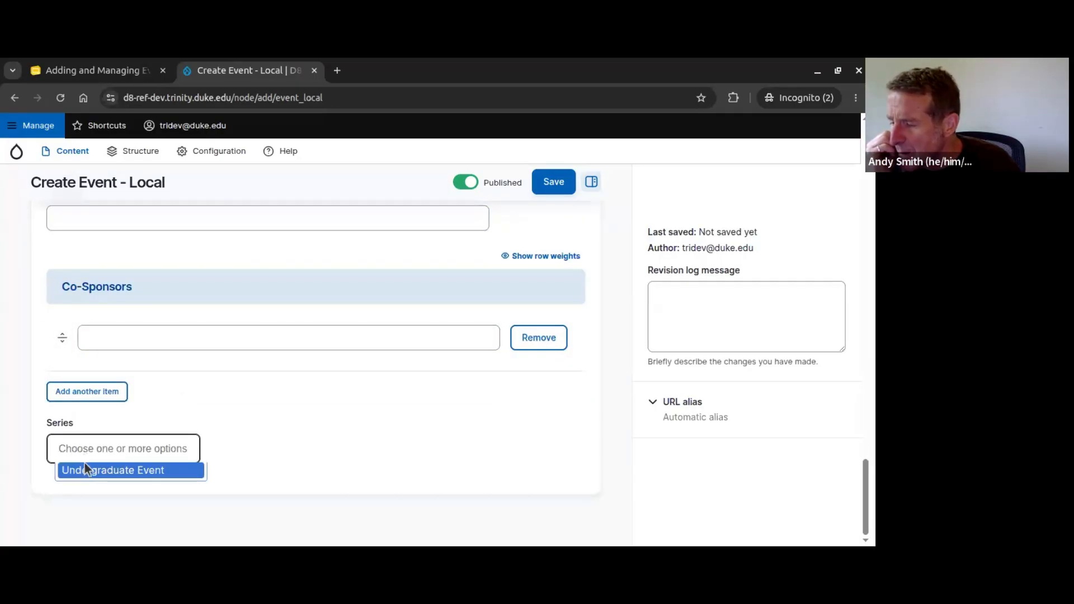
{"action": "left_click", "coordinate": [263, 452]}
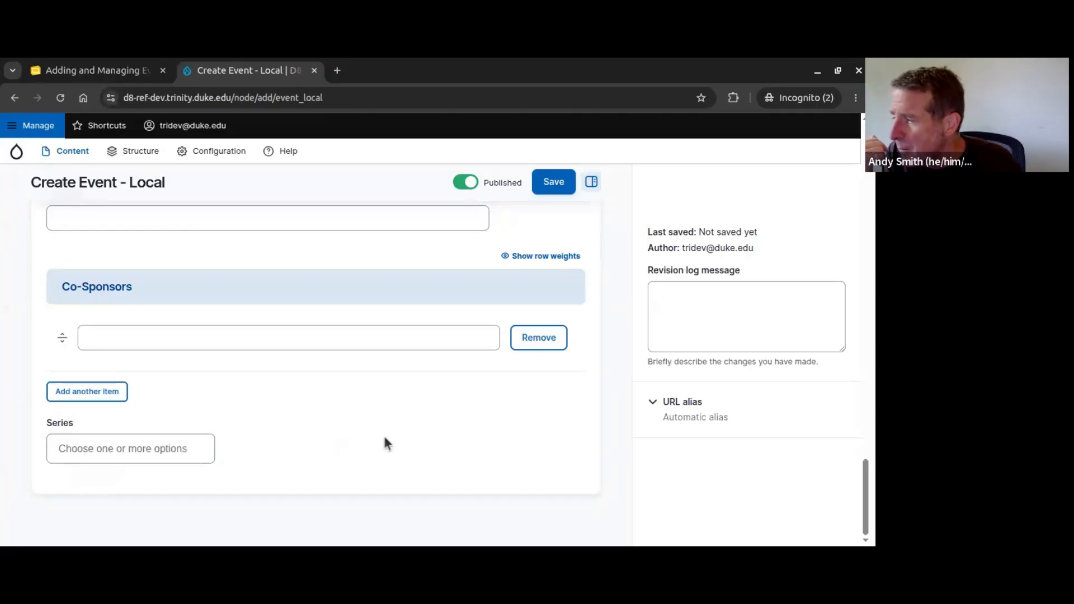
{"action": "scroll", "coordinate": [384, 440], "scroll_direction": "up", "scroll_amount": 15}
Step: Review the entered Speaker(s) name and More Information link on the form
{"action": "scroll", "coordinate": [384, 439], "scroll_direction": "up", "scroll_amount": 10}
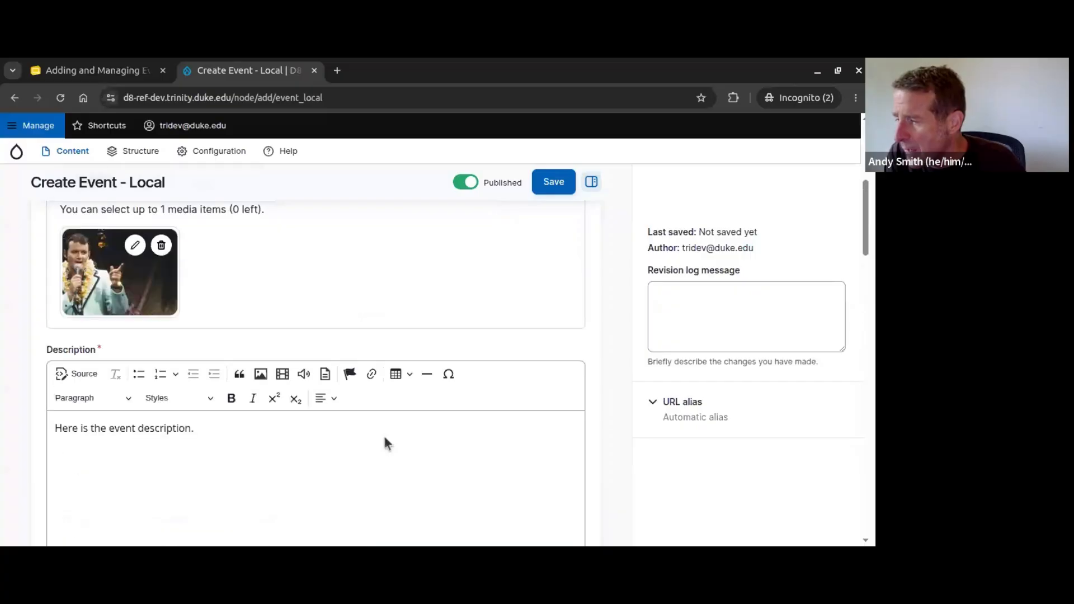
{"action": "scroll", "coordinate": [330, 299], "scroll_direction": "down", "scroll_amount": 7}
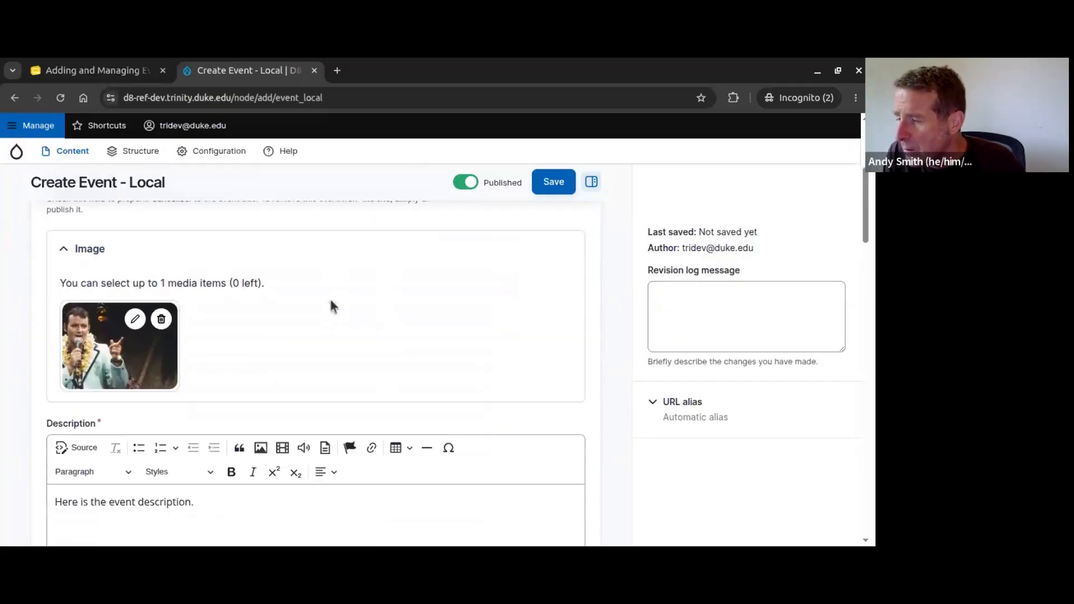
{"action": "scroll", "coordinate": [306, 333], "scroll_direction": "down", "scroll_amount": 4}
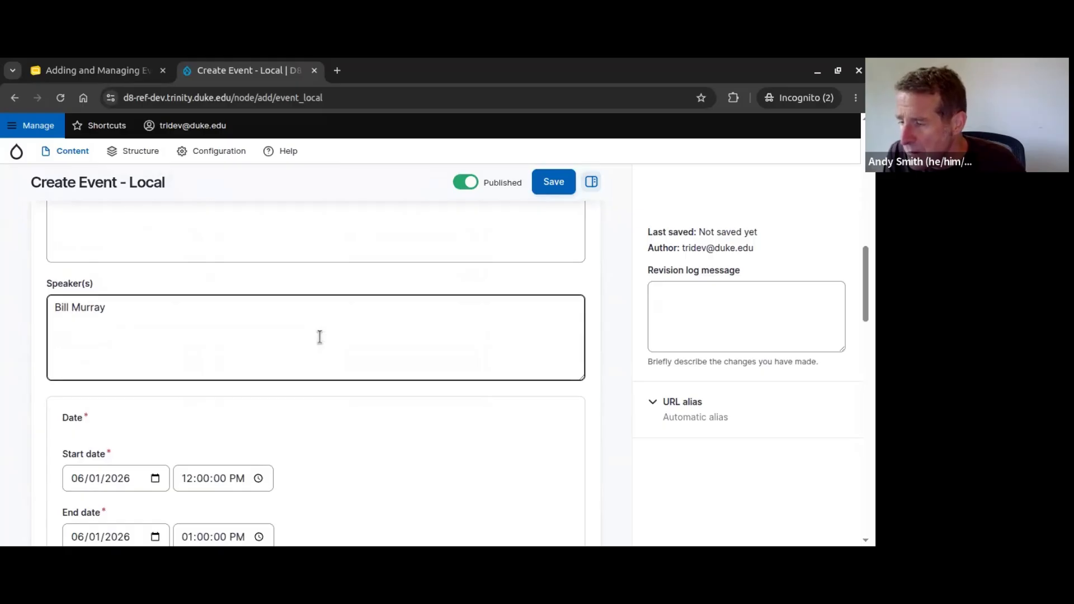
{"action": "left_click", "coordinate": [130, 309]}
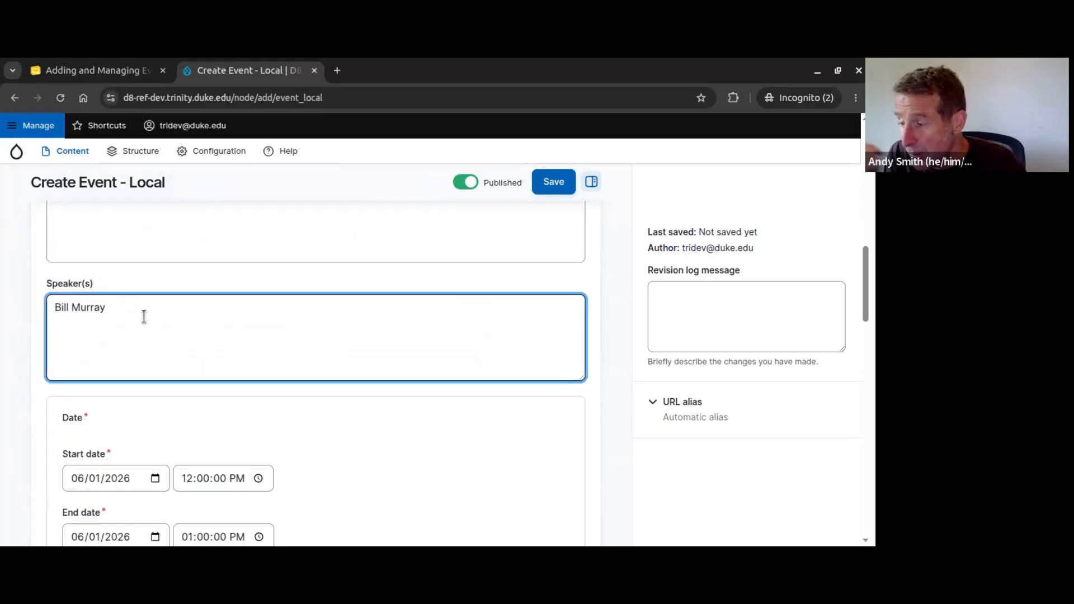
{"action": "scroll", "coordinate": [219, 339], "scroll_direction": "down", "scroll_amount": 3}
{"action": "scroll", "coordinate": [347, 350], "scroll_direction": "down", "scroll_amount": 3}
{"action": "left_click", "coordinate": [242, 313]}
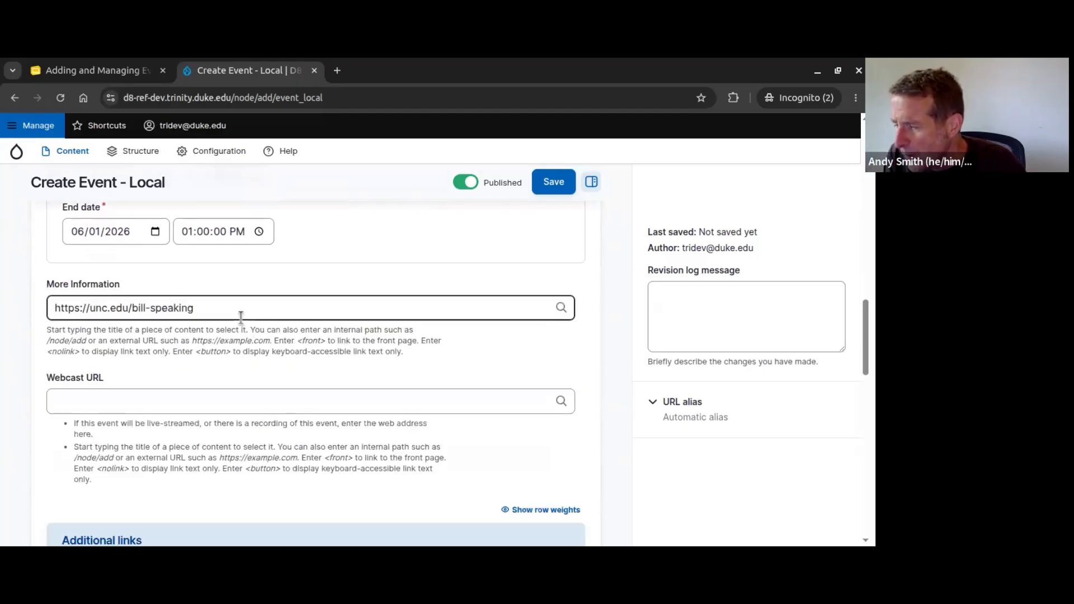
Step: Check the Location entry and save the new local event
{"action": "scroll", "coordinate": [307, 317], "scroll_direction": "down", "scroll_amount": 2}
{"action": "scroll", "coordinate": [311, 317], "scroll_direction": "down", "scroll_amount": 7}
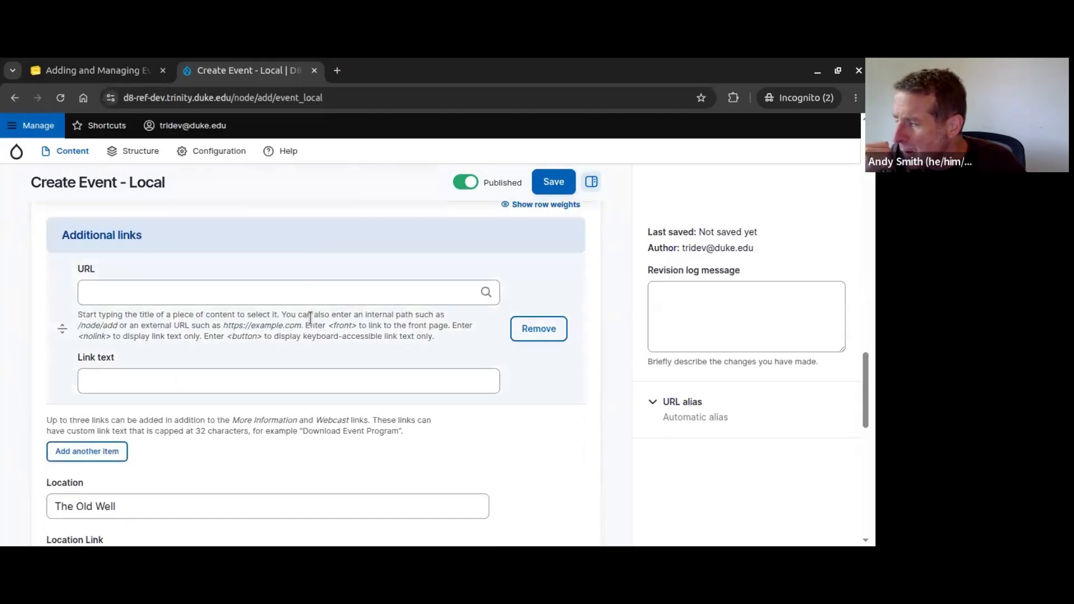
{"action": "scroll", "coordinate": [310, 317], "scroll_direction": "down", "scroll_amount": 2}
{"action": "left_click", "coordinate": [204, 284]}
{"action": "scroll", "coordinate": [203, 284], "scroll_direction": "down", "scroll_amount": 3}
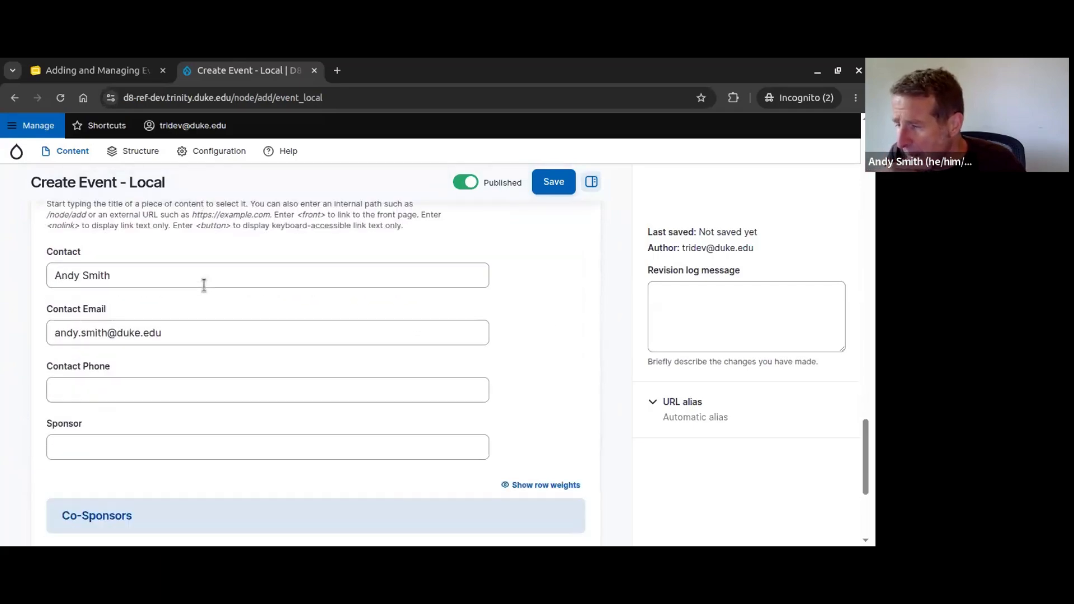
{"action": "left_click", "coordinate": [553, 185]}
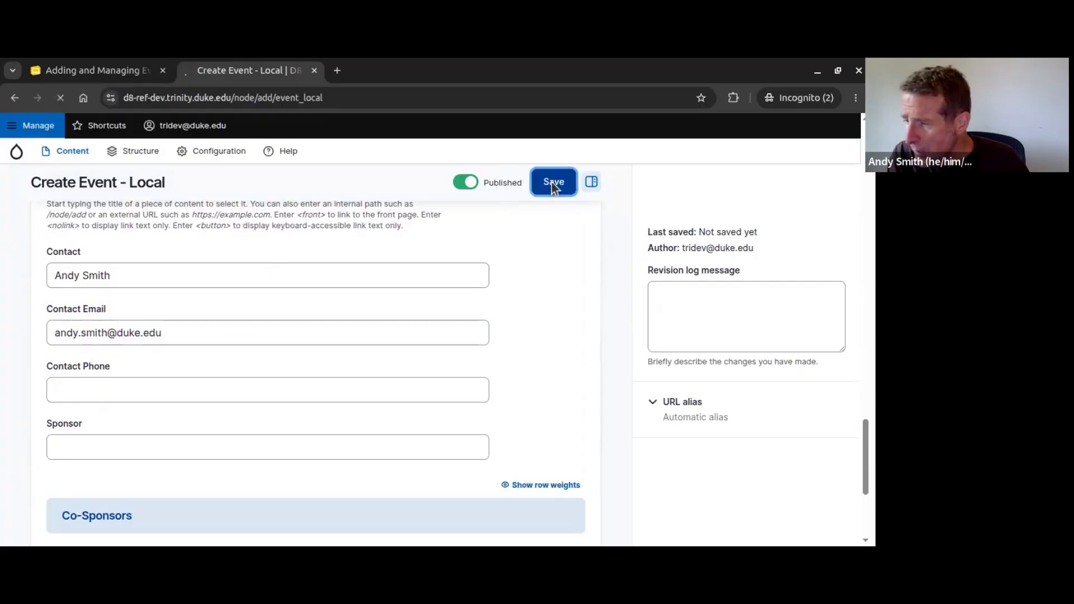
Step: Review the saved Great Speaker Coming to UNC page, briefly highlighting its description line
{"action": "scroll", "coordinate": [485, 244], "scroll_direction": "down", "scroll_amount": 3}
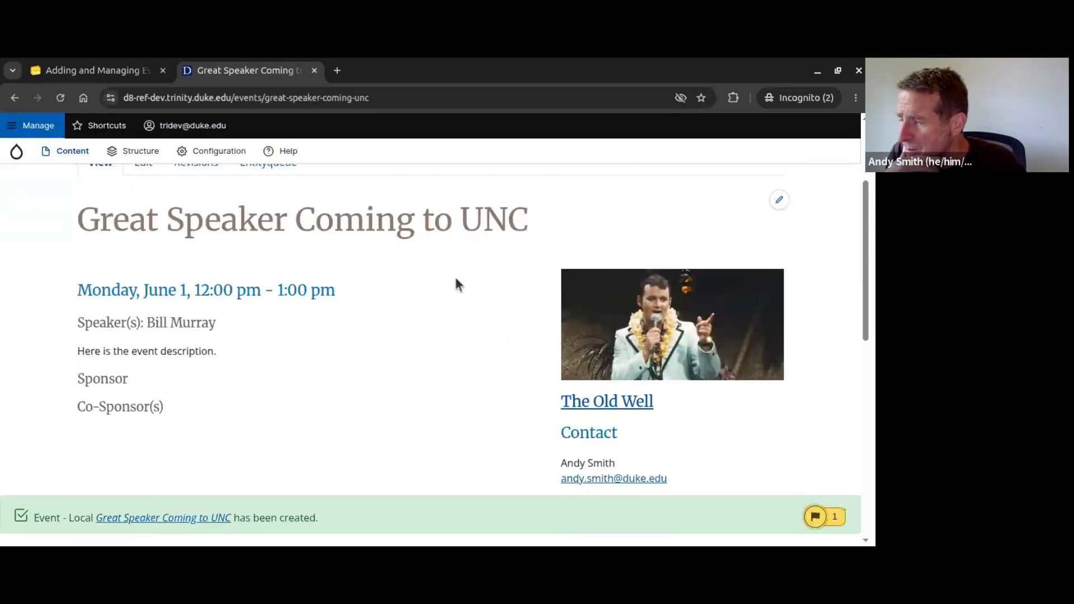
{"action": "scroll", "coordinate": [456, 282], "scroll_direction": "down", "scroll_amount": 3}
{"action": "scroll", "coordinate": [455, 282], "scroll_direction": "up", "scroll_amount": 2}
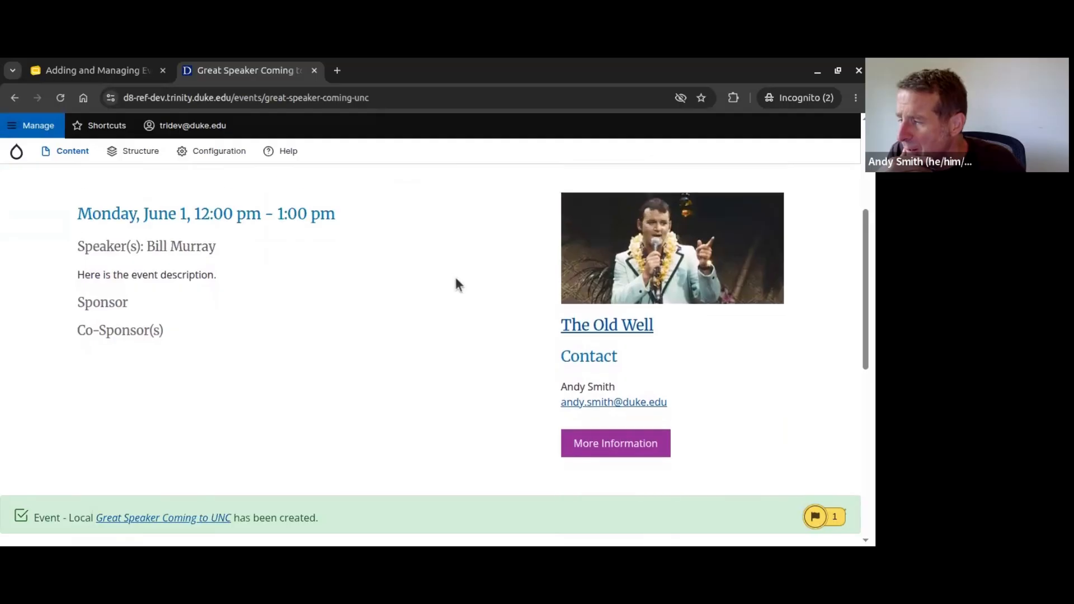
{"action": "left_click_drag", "start_coordinate": [78, 275], "coordinate": [217, 277]}
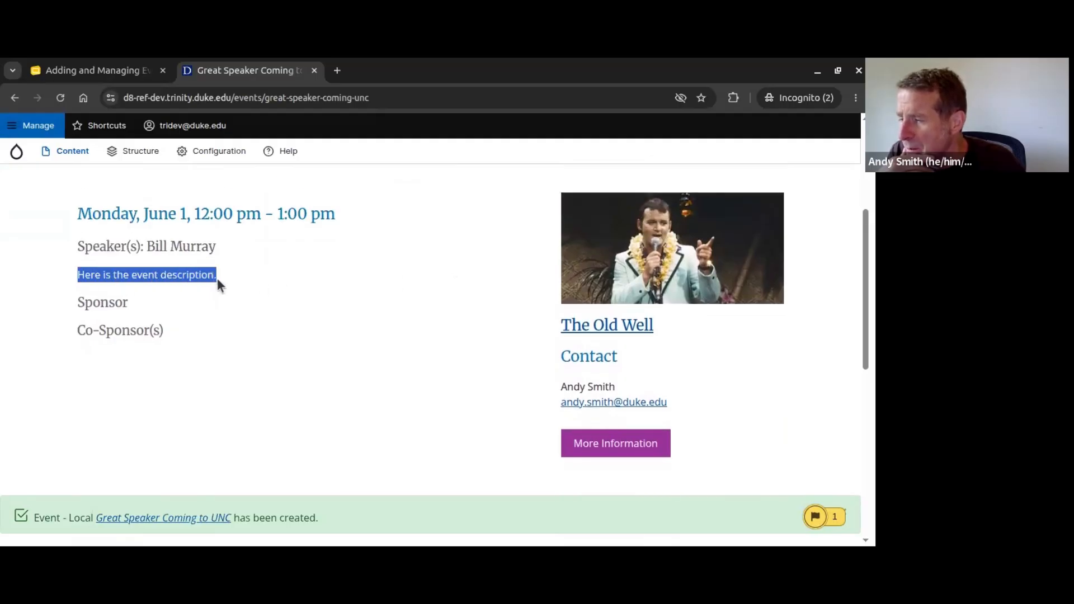
{"action": "left_click", "coordinate": [241, 286]}
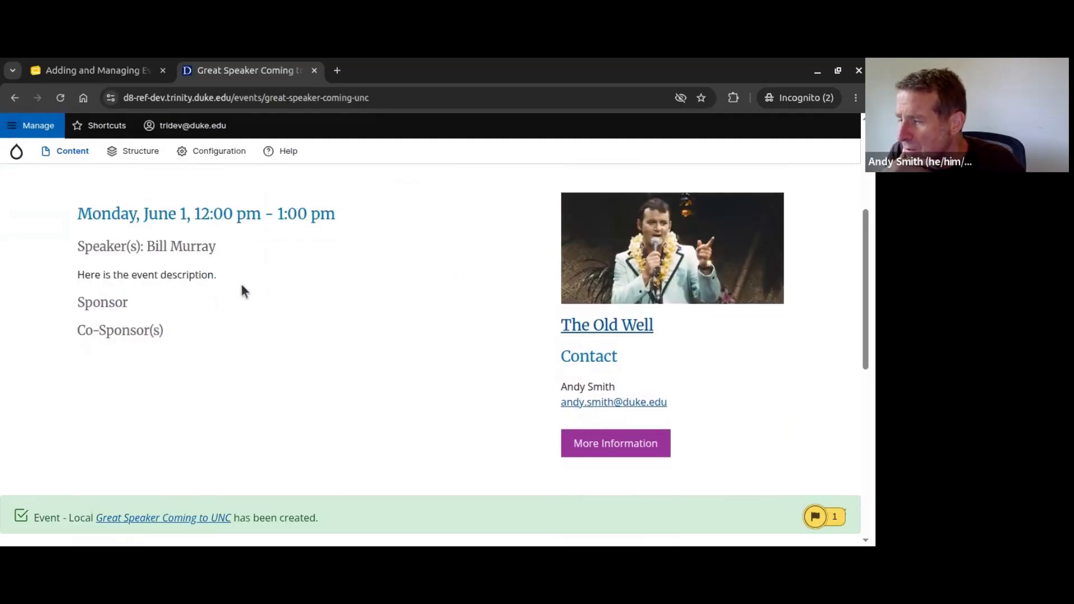
{"action": "scroll", "coordinate": [240, 283], "scroll_direction": "up", "scroll_amount": 4}
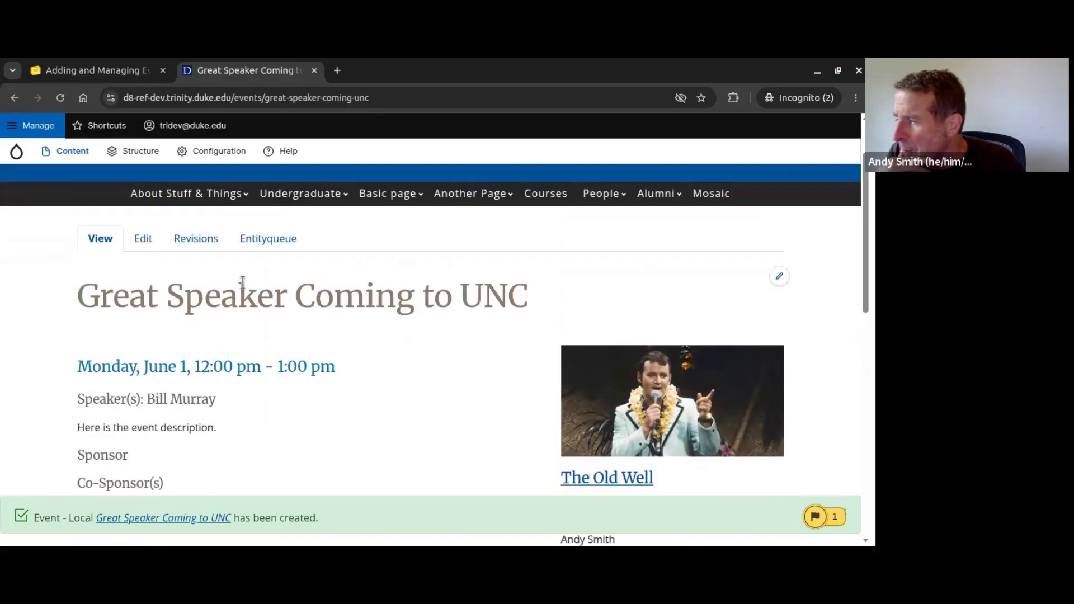
Step: Go to the Events listing and scroll through it to find Great Speaker Coming to UNC
{"action": "left_click", "coordinate": [600, 179]}
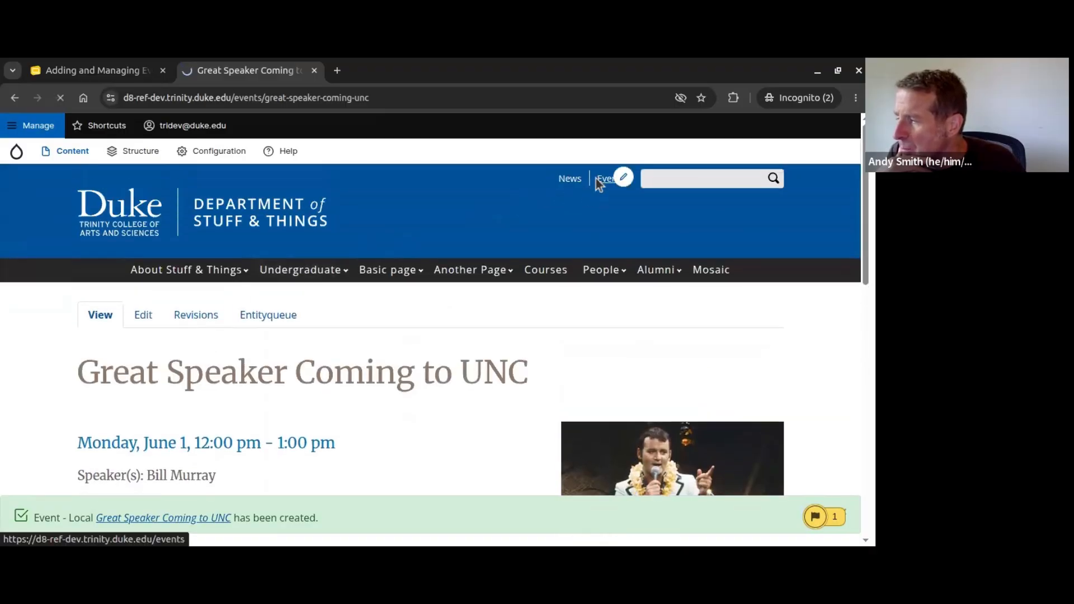
{"action": "scroll", "coordinate": [404, 284], "scroll_direction": "down", "scroll_amount": 5}
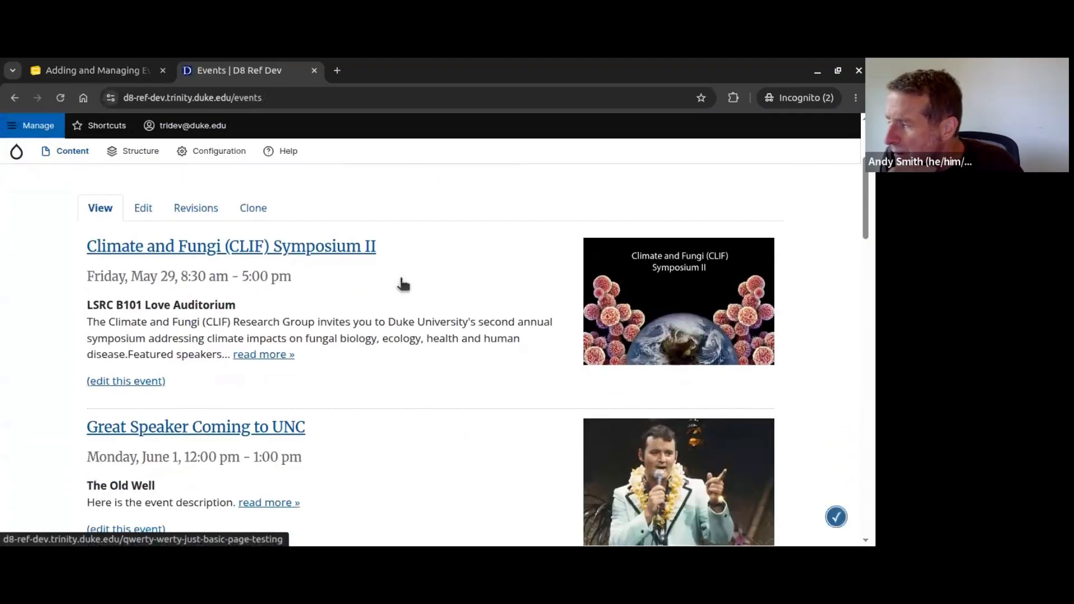
{"action": "scroll", "coordinate": [391, 311], "scroll_direction": "up", "scroll_amount": 3}
{"action": "scroll", "coordinate": [389, 342], "scroll_direction": "down", "scroll_amount": 2}
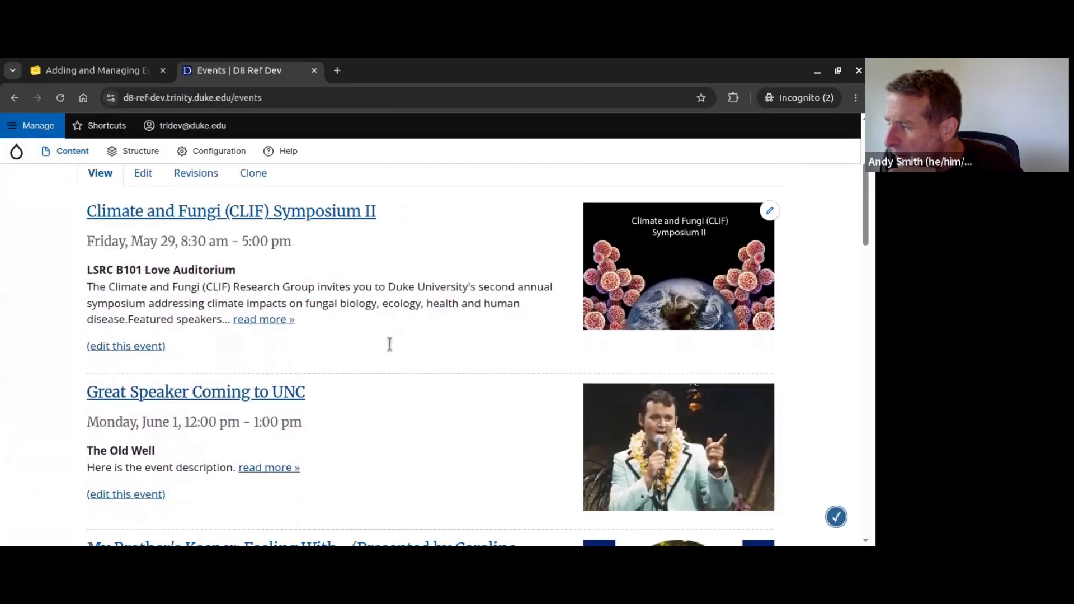
{"action": "scroll", "coordinate": [486, 375], "scroll_direction": "down", "scroll_amount": 3}
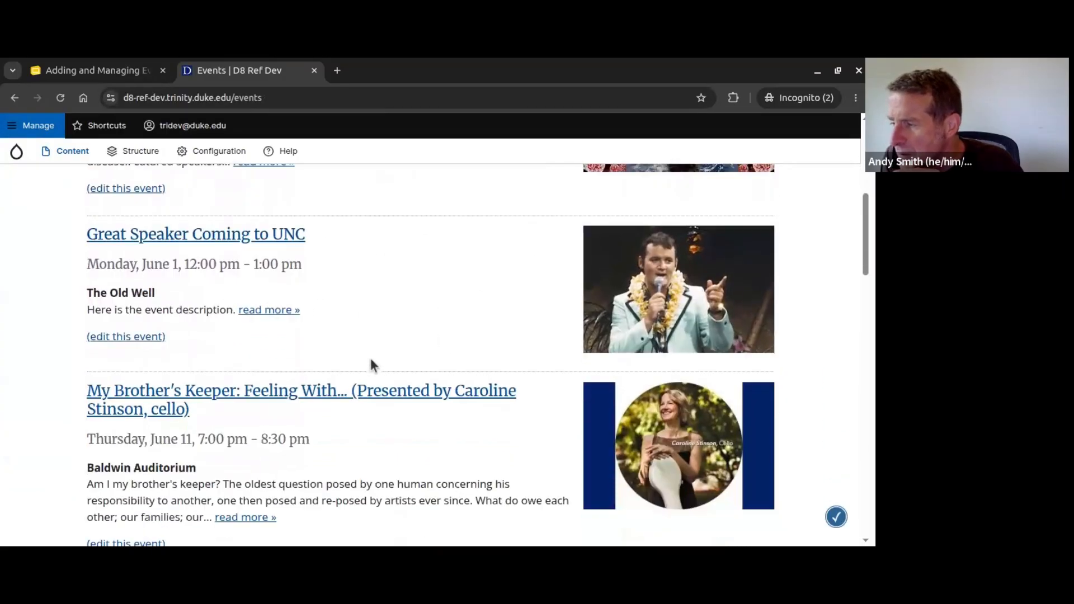
{"action": "scroll", "coordinate": [389, 342], "scroll_direction": "up", "scroll_amount": 5}
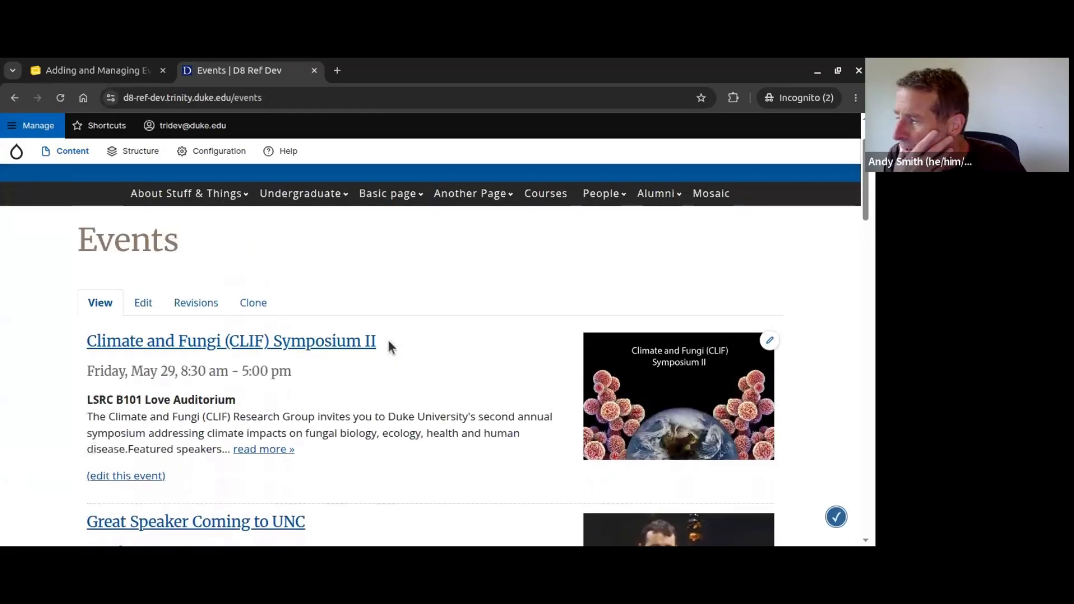
{"action": "scroll", "coordinate": [389, 343], "scroll_direction": "down", "scroll_amount": 4}
{"action": "scroll", "coordinate": [389, 346], "scroll_direction": "down", "scroll_amount": 2}
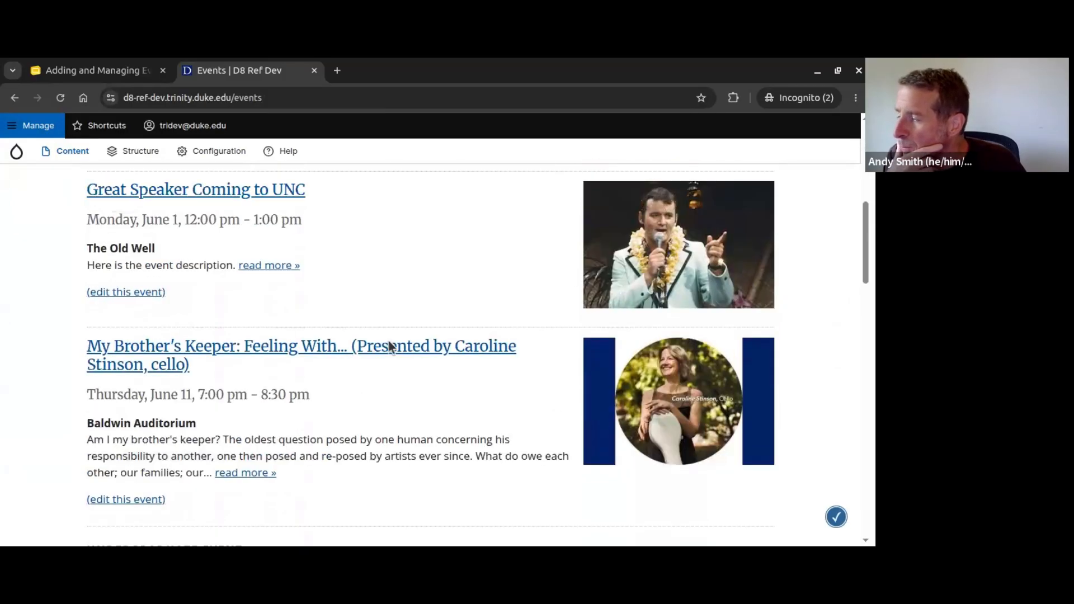
{"action": "scroll", "coordinate": [389, 346], "scroll_direction": "up", "scroll_amount": 6}
{"action": "scroll", "coordinate": [391, 346], "scroll_direction": "up", "scroll_amount": 3}
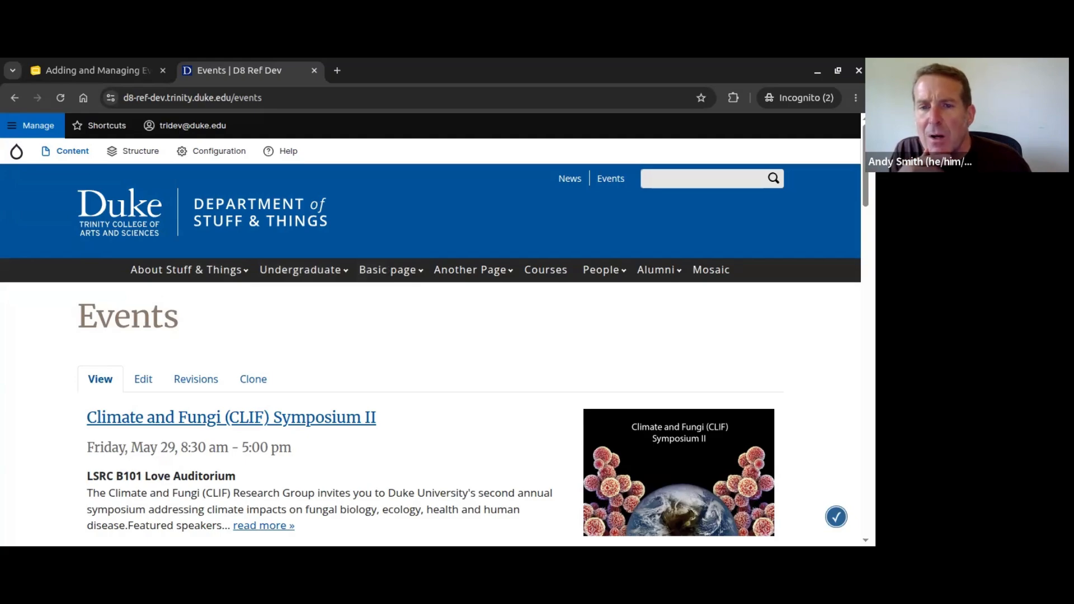
Step: Open the Undergraduate page and review its Events: Til Íslands, German Soul, Biddle Community Day
{"action": "left_click", "coordinate": [287, 271]}
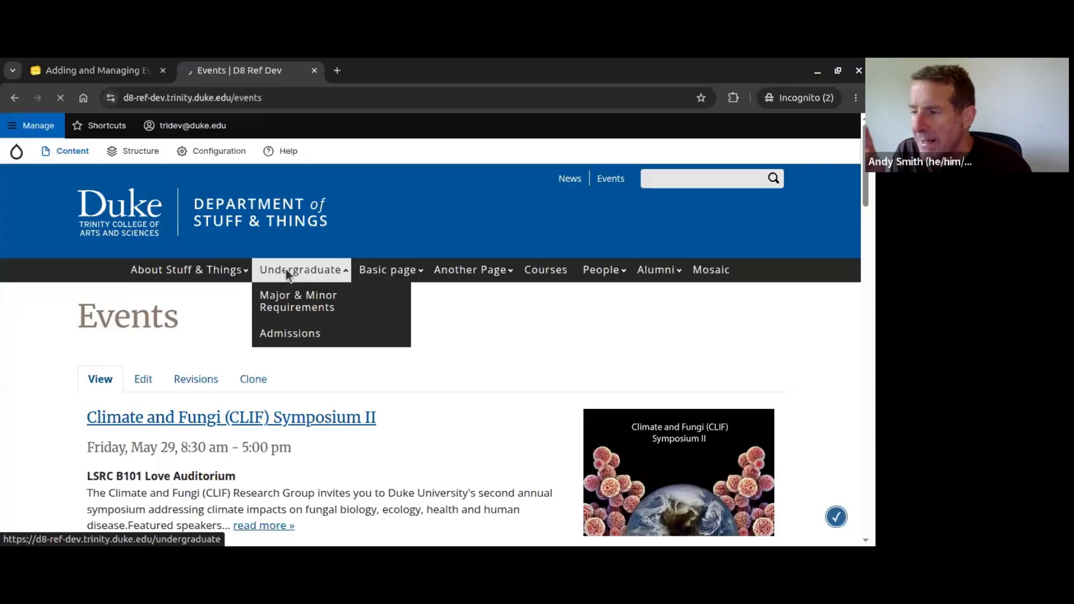
{"action": "scroll", "coordinate": [423, 249], "scroll_direction": "down", "scroll_amount": 1}
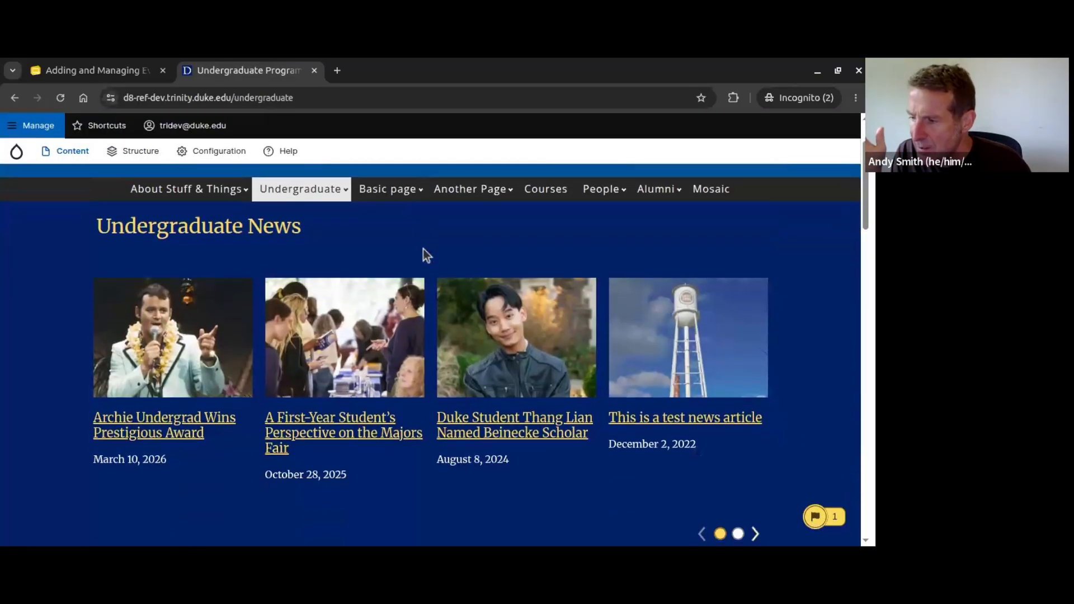
{"action": "scroll", "coordinate": [422, 249], "scroll_direction": "down", "scroll_amount": 15}
{"action": "scroll", "coordinate": [412, 246], "scroll_direction": "down", "scroll_amount": 3}
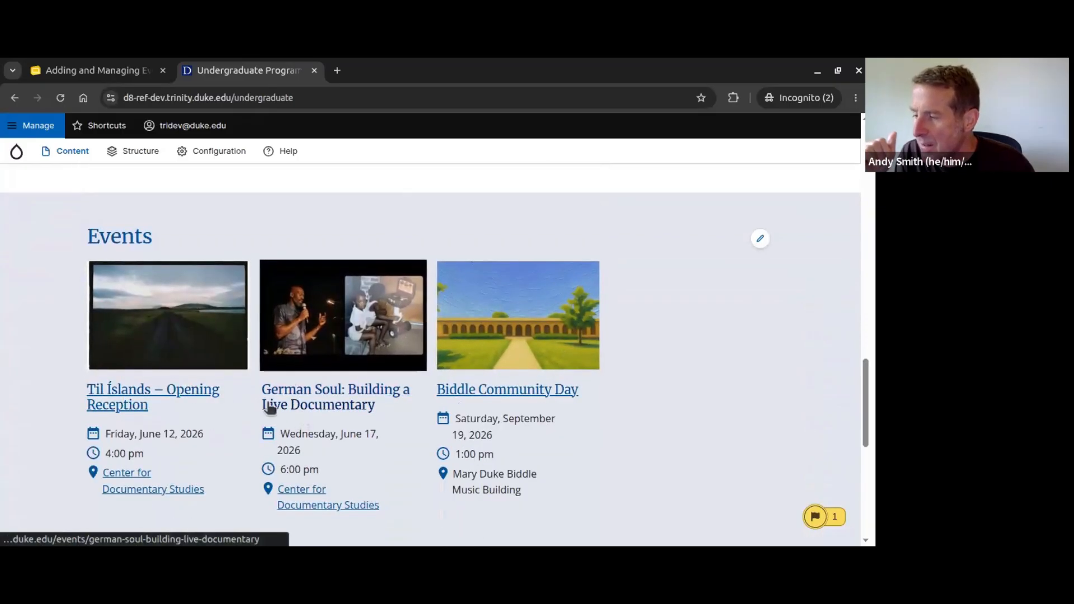
{"action": "scroll", "coordinate": [192, 396], "scroll_direction": "up", "scroll_amount": 3}
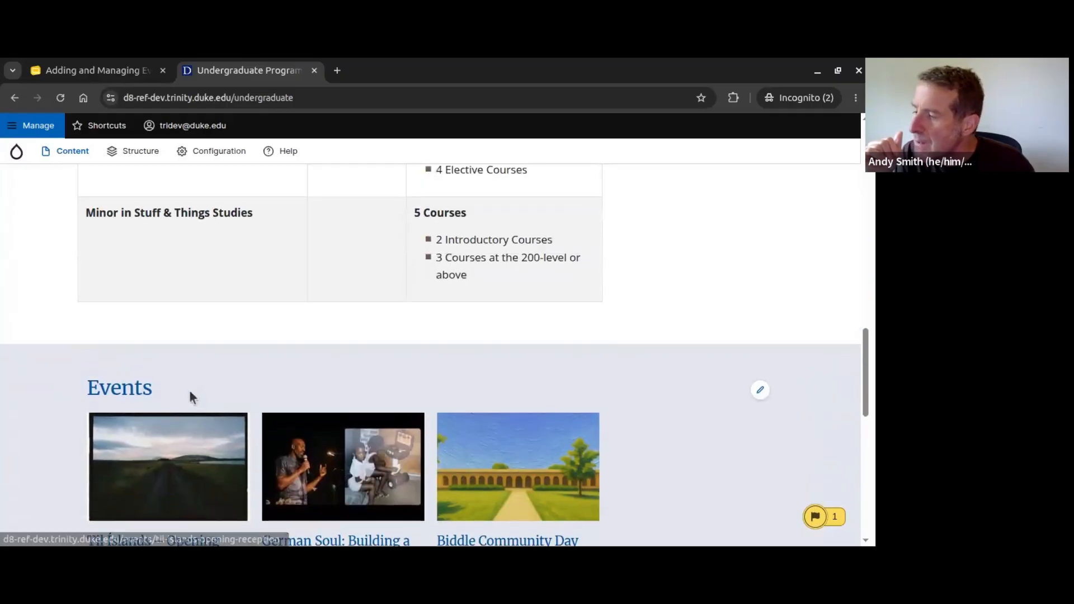
{"action": "scroll", "coordinate": [190, 392], "scroll_direction": "down", "scroll_amount": 3}
{"action": "scroll", "coordinate": [192, 396], "scroll_direction": "up", "scroll_amount": 15}
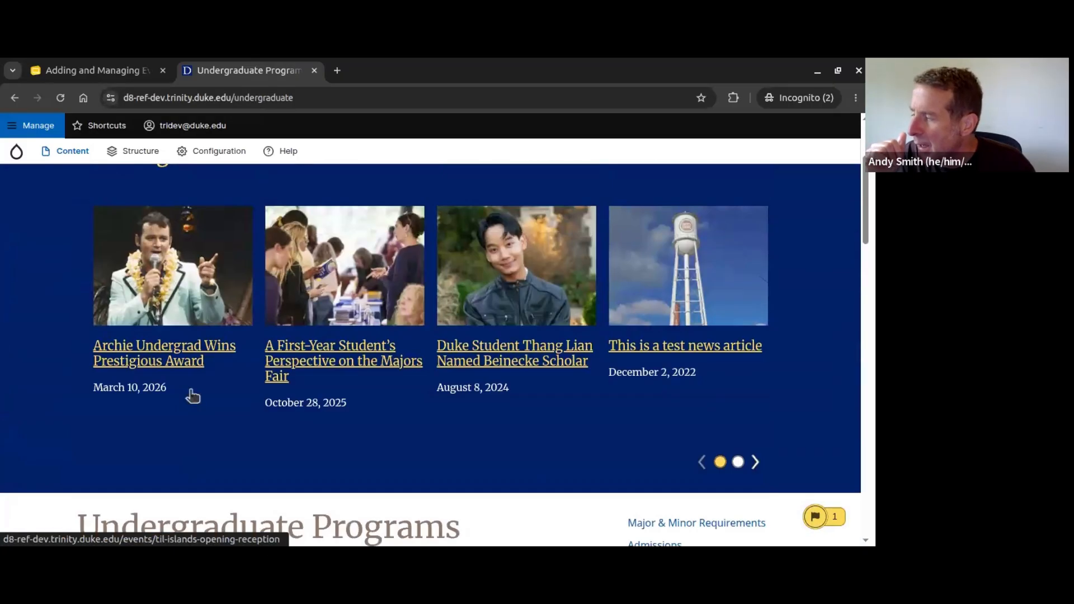
{"action": "scroll", "coordinate": [192, 396], "scroll_direction": "down", "scroll_amount": 1}
{"action": "scroll", "coordinate": [191, 396], "scroll_direction": "up", "scroll_amount": 4}
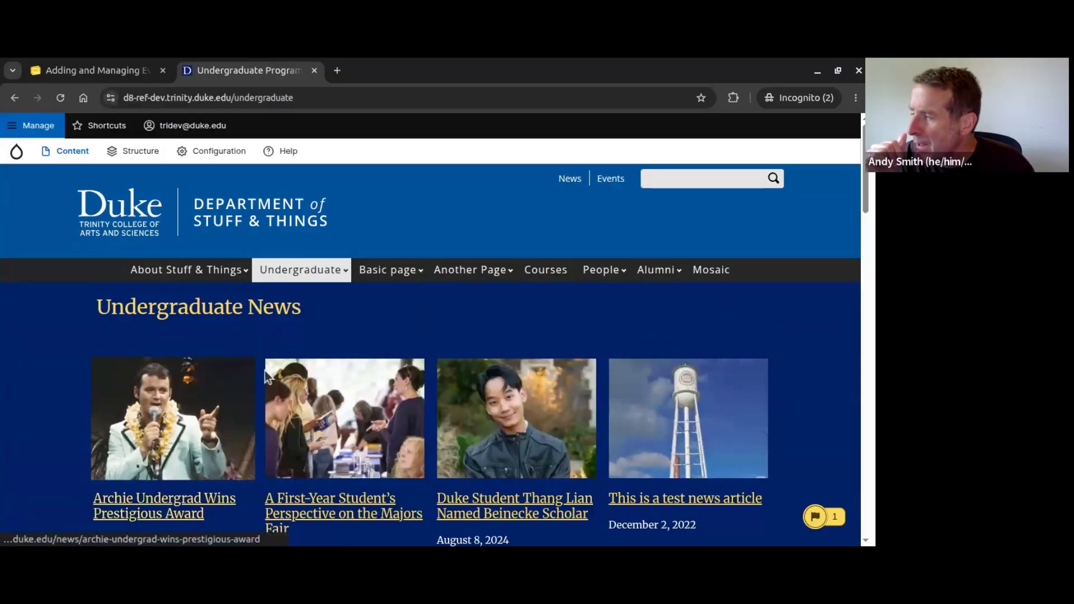
Step: Open the imported My Brother's Keeper event for editing
{"action": "left_click", "coordinate": [599, 178]}
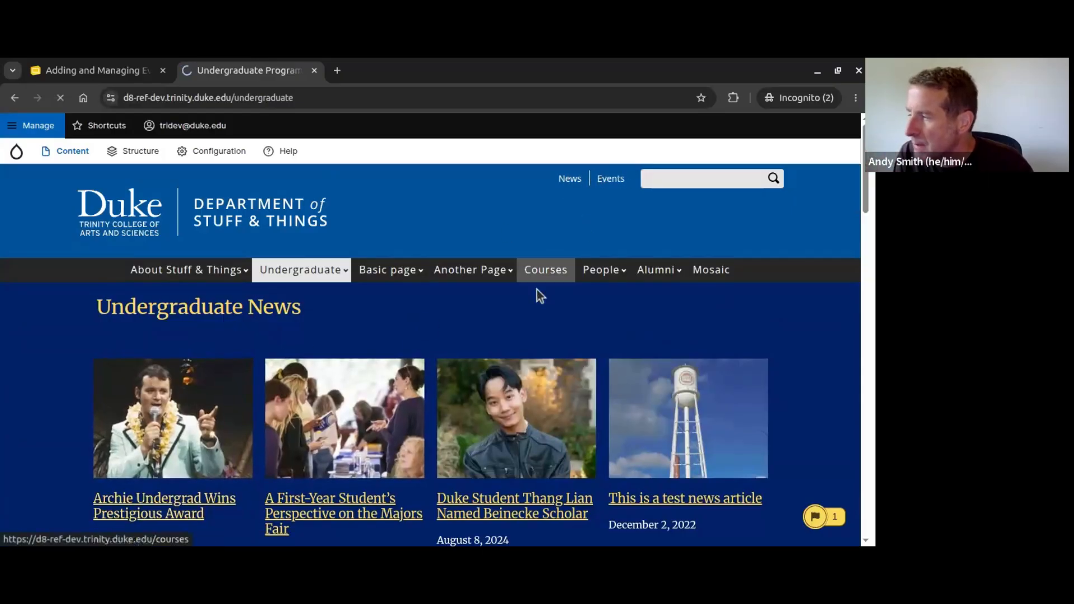
{"action": "scroll", "coordinate": [515, 290], "scroll_direction": "down", "scroll_amount": 5}
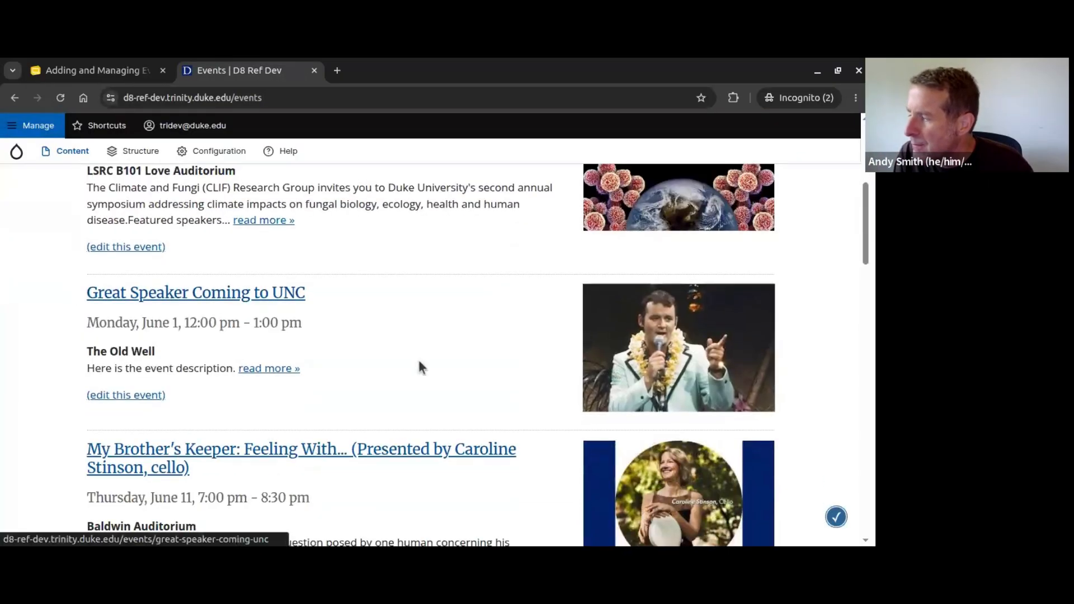
{"action": "scroll", "coordinate": [419, 366], "scroll_direction": "down", "scroll_amount": 3}
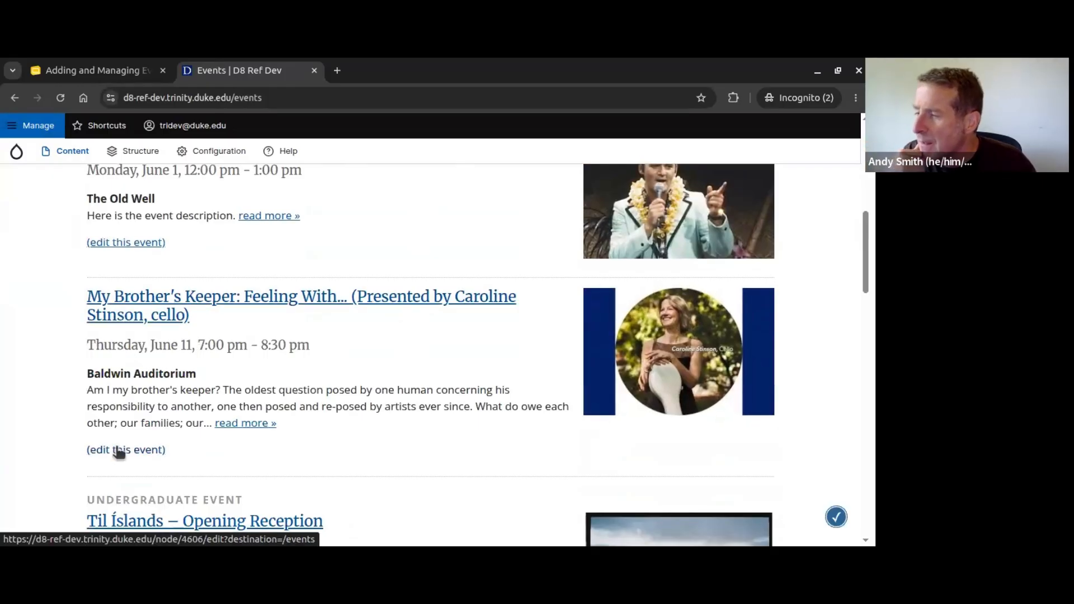
{"action": "scroll", "coordinate": [397, 369], "scroll_direction": "down", "scroll_amount": 2}
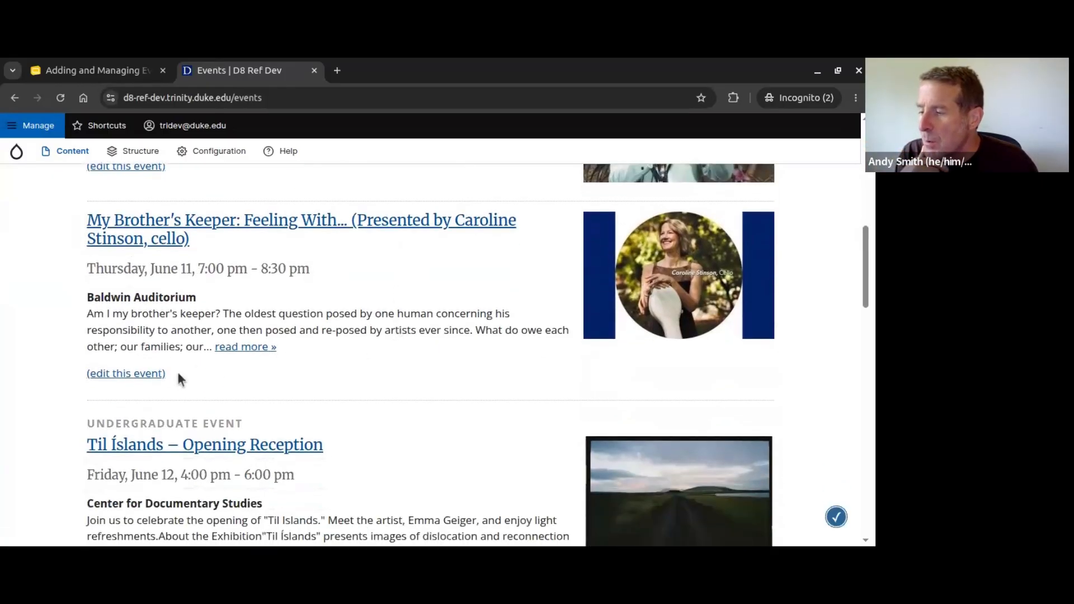
{"action": "left_click", "coordinate": [144, 374]}
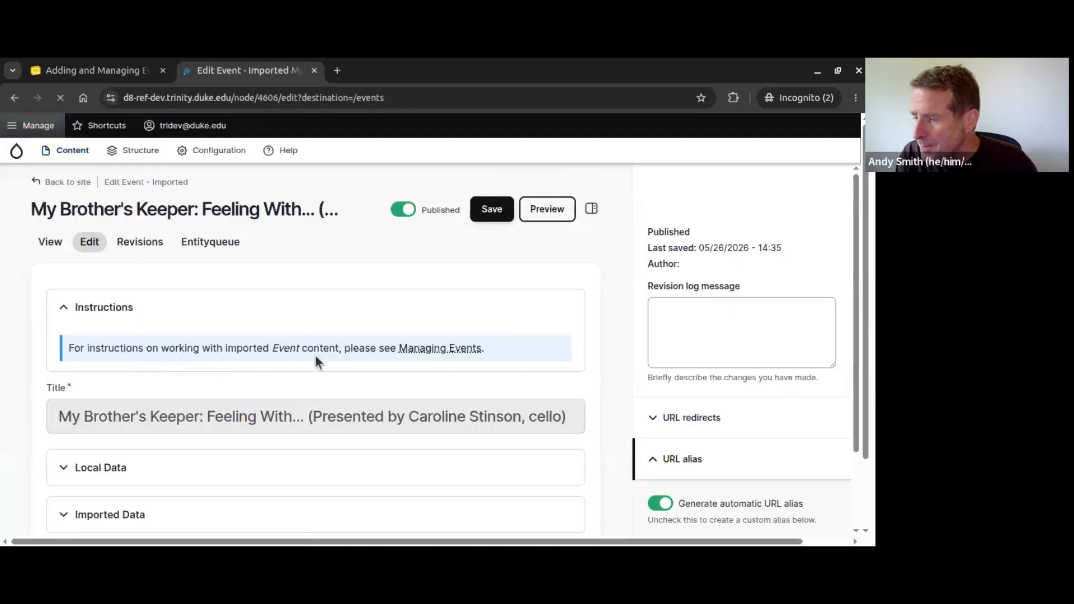
Step: Set Local Series to Undergraduate Event and save the event
{"action": "scroll", "coordinate": [330, 334], "scroll_direction": "down", "scroll_amount": 1}
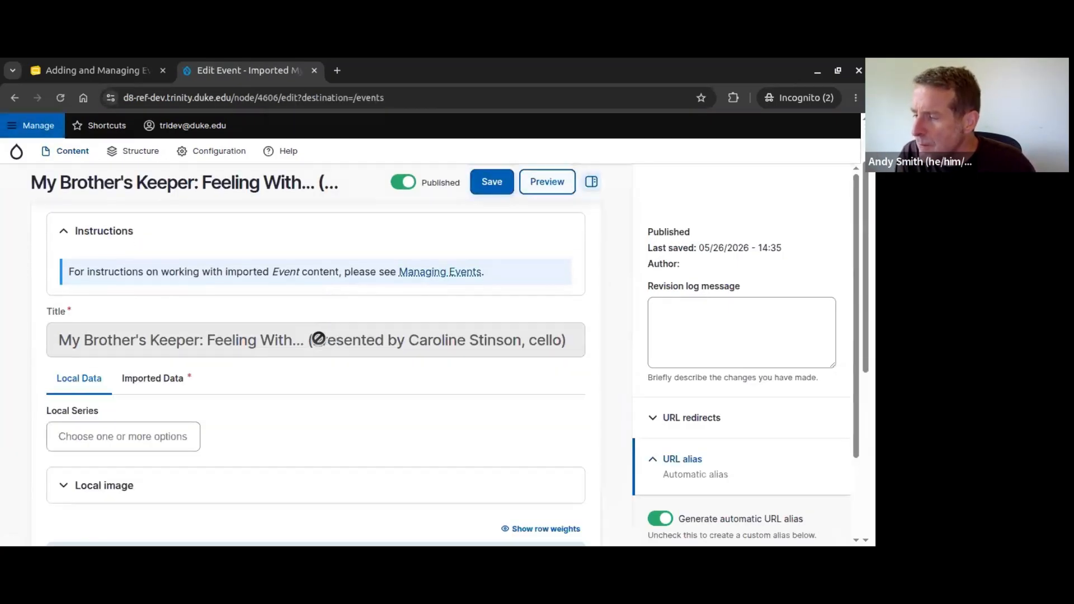
{"action": "scroll", "coordinate": [330, 333], "scroll_direction": "down", "scroll_amount": 1}
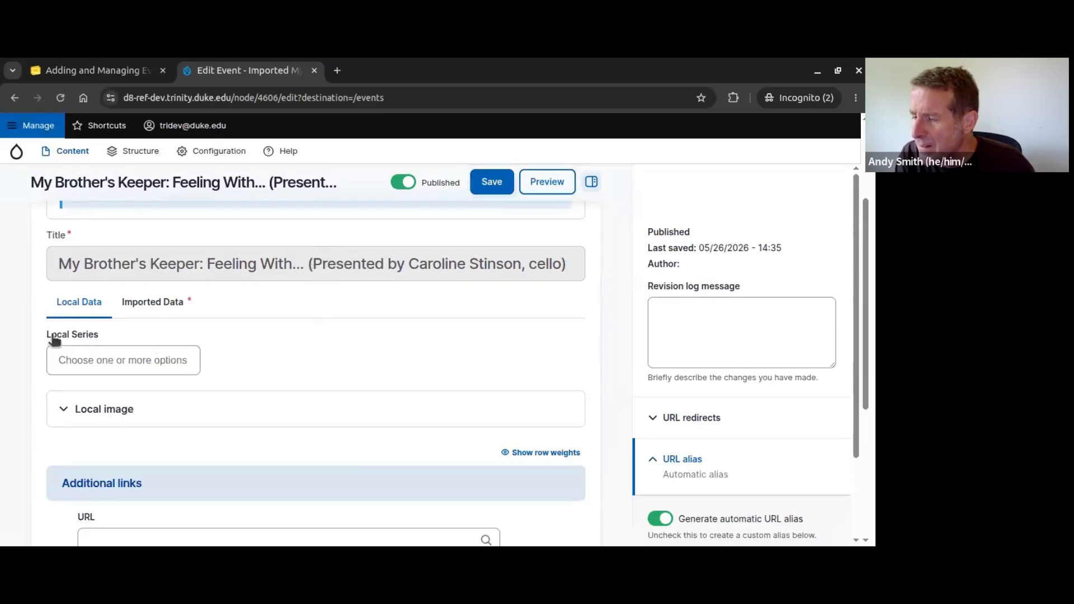
{"action": "left_click", "coordinate": [95, 362]}
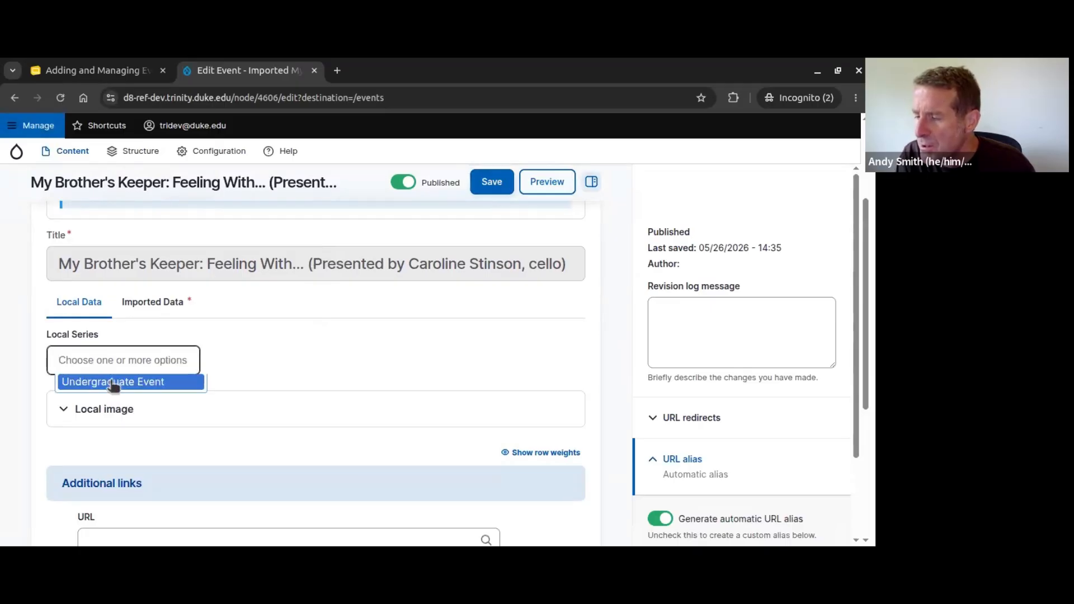
{"action": "left_click", "coordinate": [115, 383]}
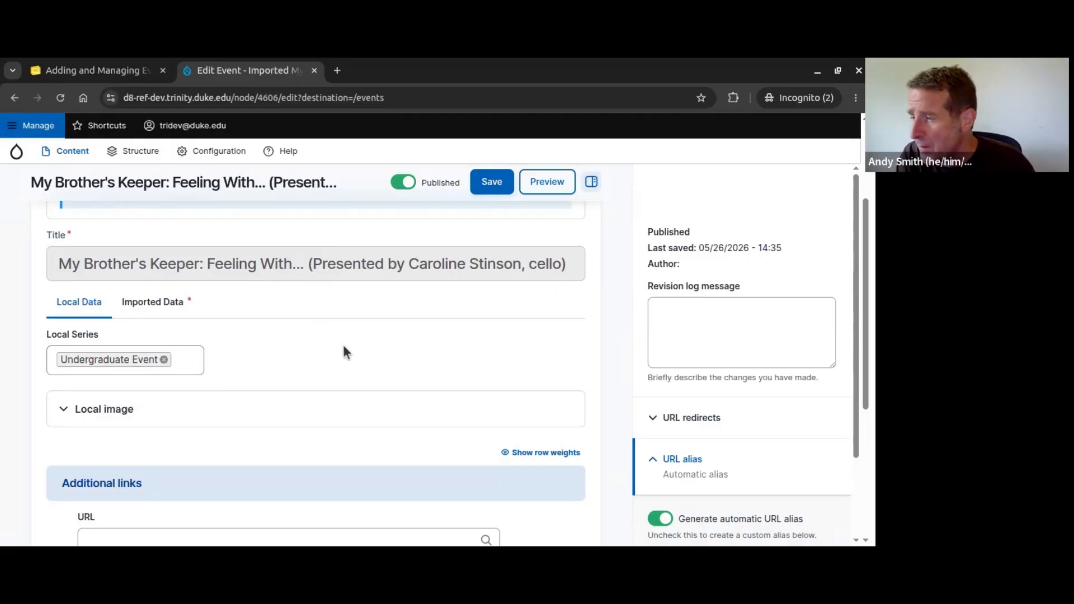
{"action": "left_click", "coordinate": [490, 182]}
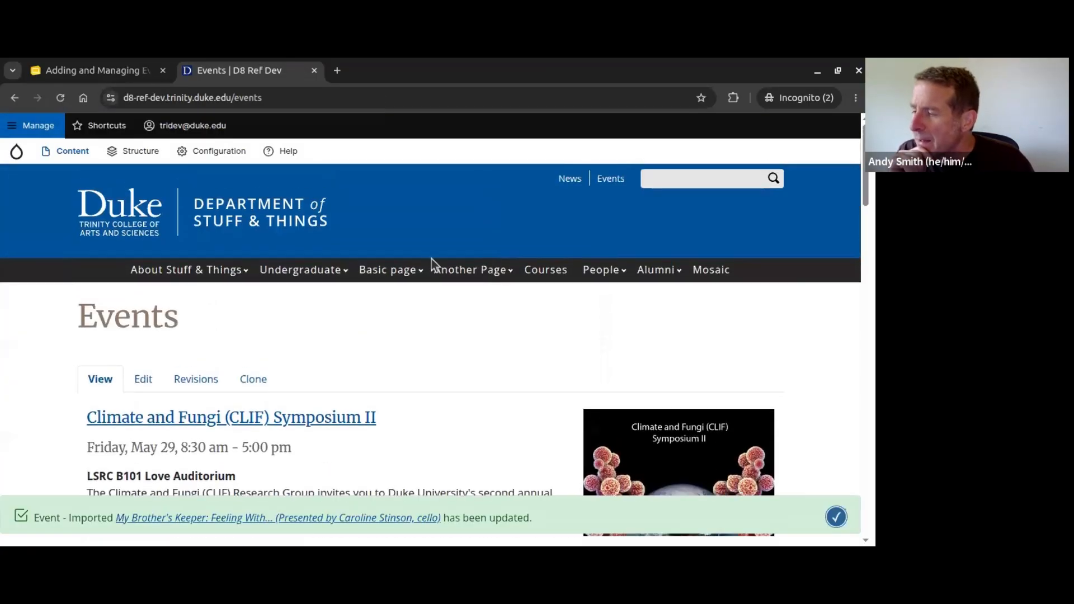
Step: Return to the Undergraduate page and confirm My Brother's Keeper now leads its Events list
{"action": "mouse_move", "coordinate": [297, 272]}
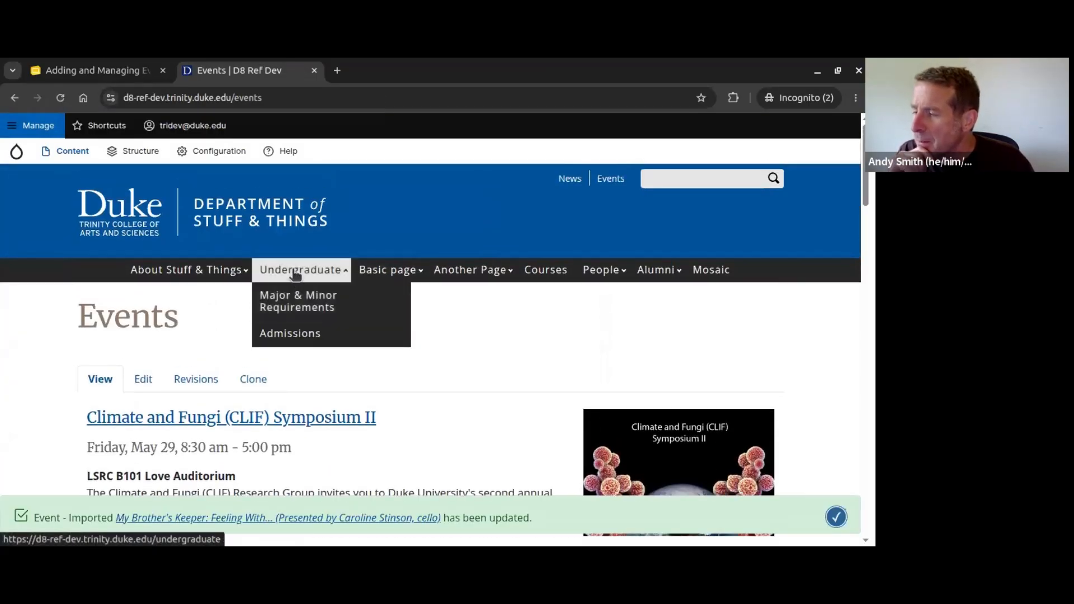
{"action": "left_click", "coordinate": [295, 274]}
{"action": "scroll", "coordinate": [295, 274], "scroll_direction": "down", "scroll_amount": 12}
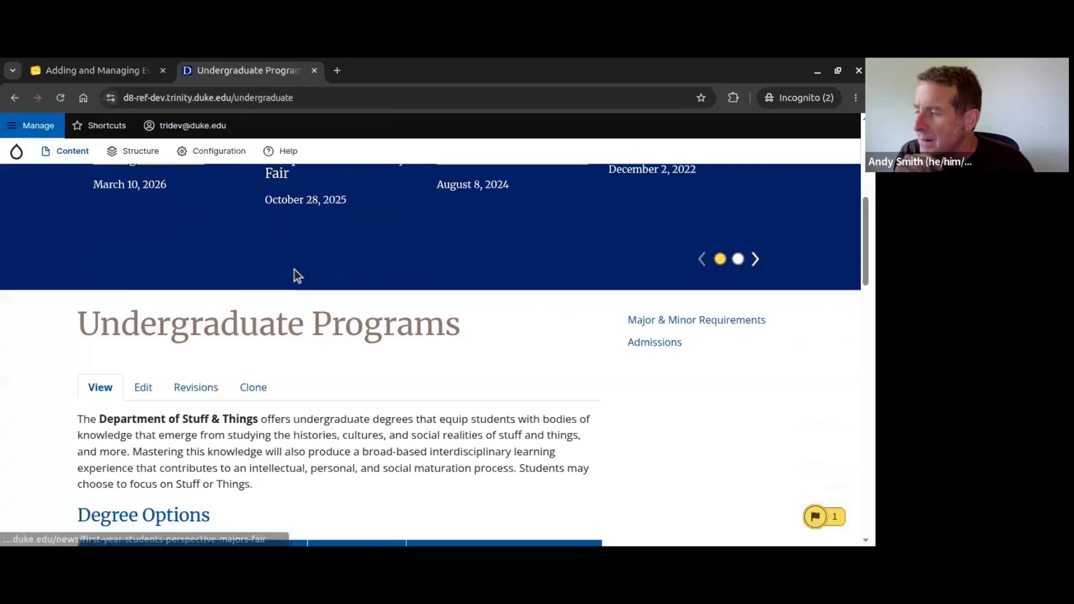
{"action": "scroll", "coordinate": [233, 270], "scroll_direction": "down", "scroll_amount": 3}
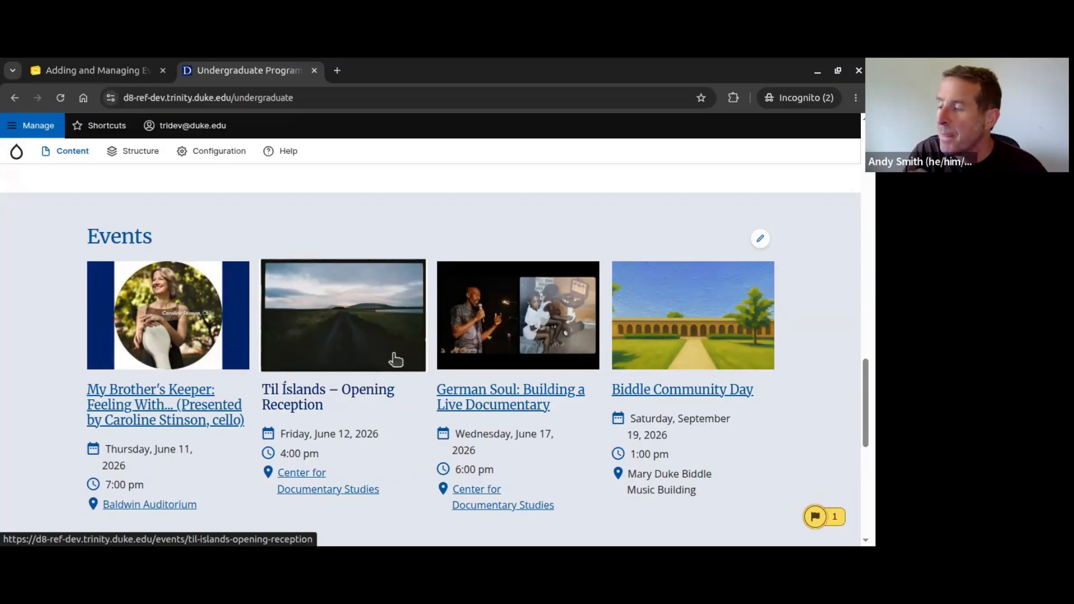
{"action": "scroll", "coordinate": [395, 360], "scroll_direction": "up", "scroll_amount": 3}
{"action": "scroll", "coordinate": [393, 355], "scroll_direction": "up", "scroll_amount": 13}
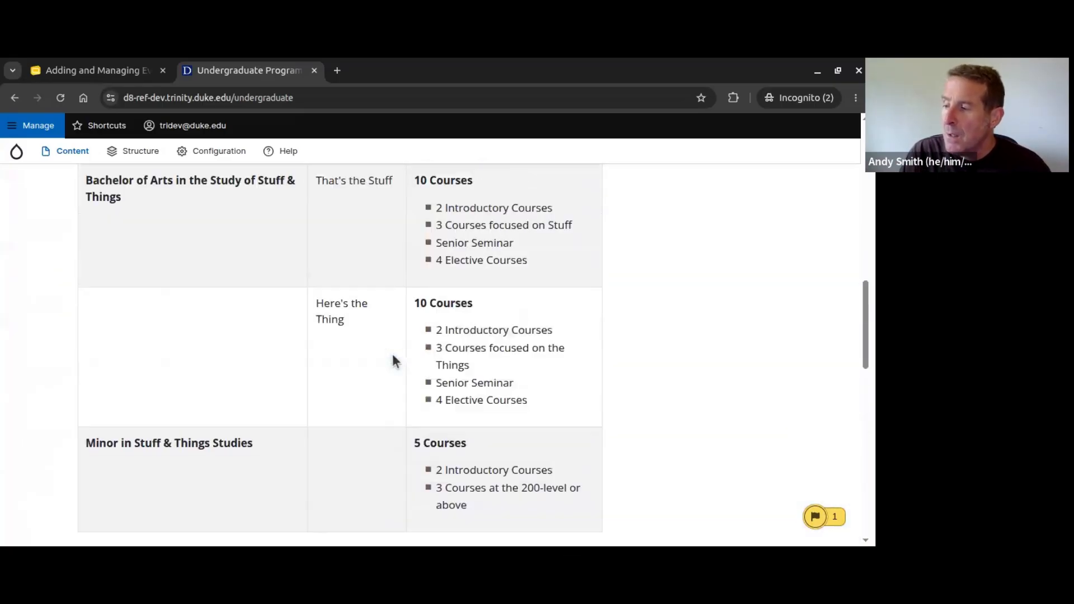
{"action": "scroll", "coordinate": [392, 357], "scroll_direction": "up", "scroll_amount": 4}
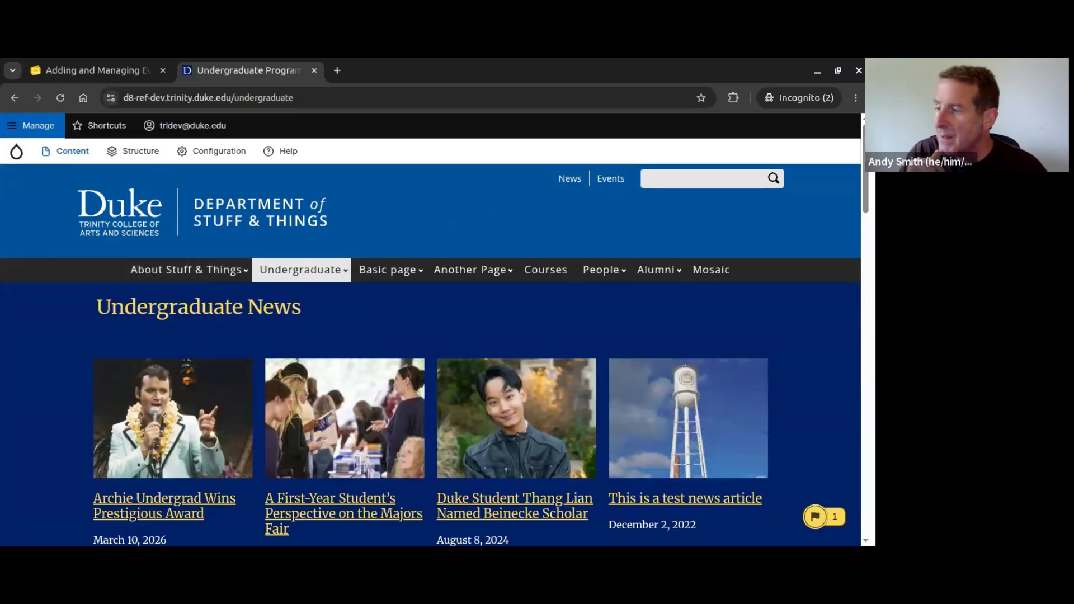
{"action": "scroll", "coordinate": [487, 323], "scroll_direction": "down", "scroll_amount": 3}
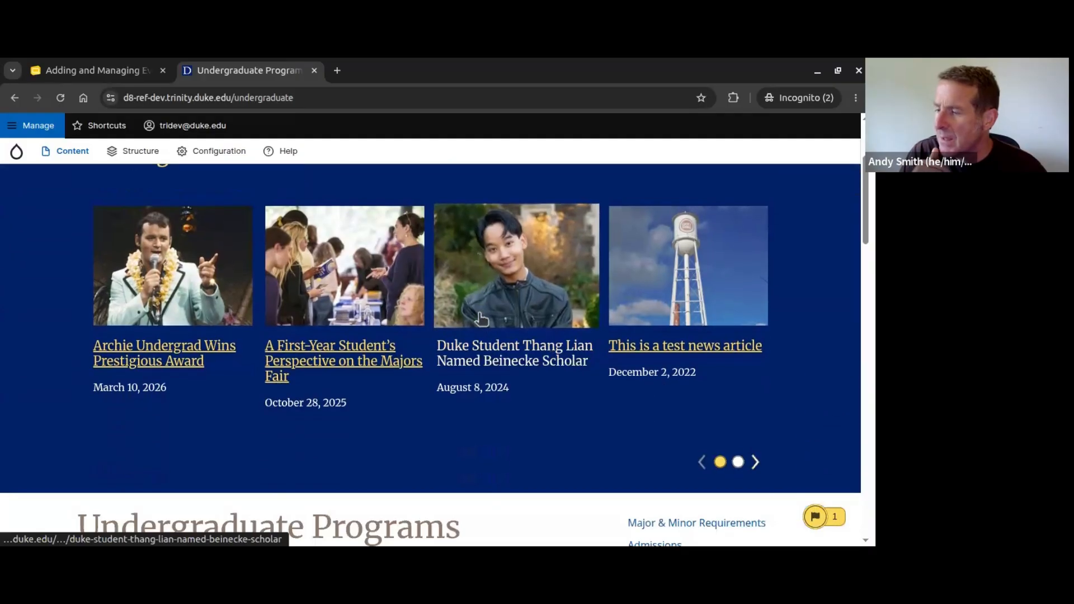
{"action": "scroll", "coordinate": [168, 361], "scroll_direction": "up", "scroll_amount": 3}
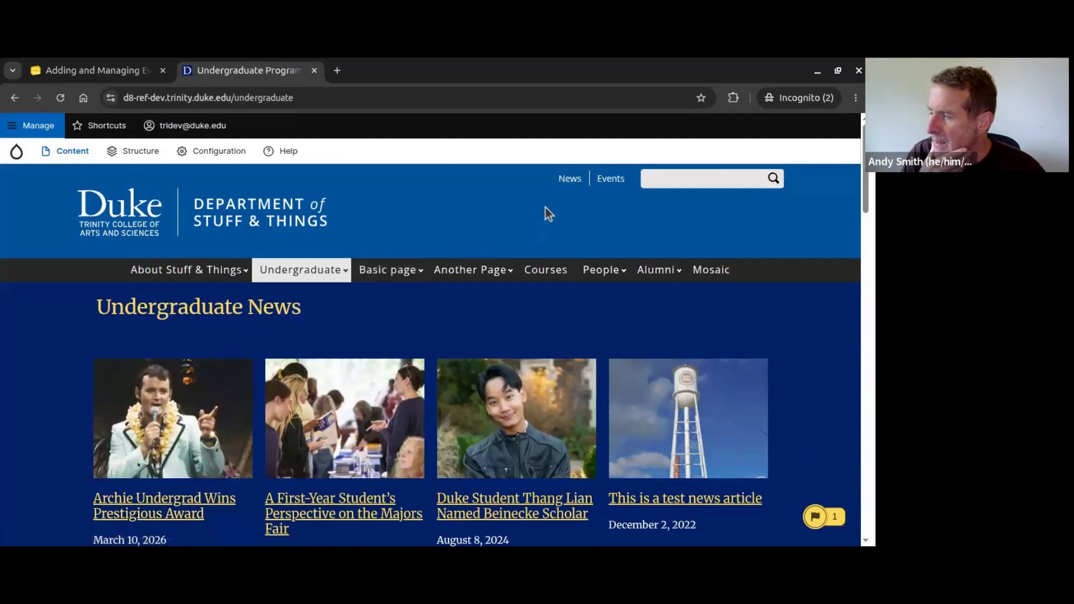
{"action": "scroll", "coordinate": [546, 207], "scroll_direction": "down", "scroll_amount": 15}
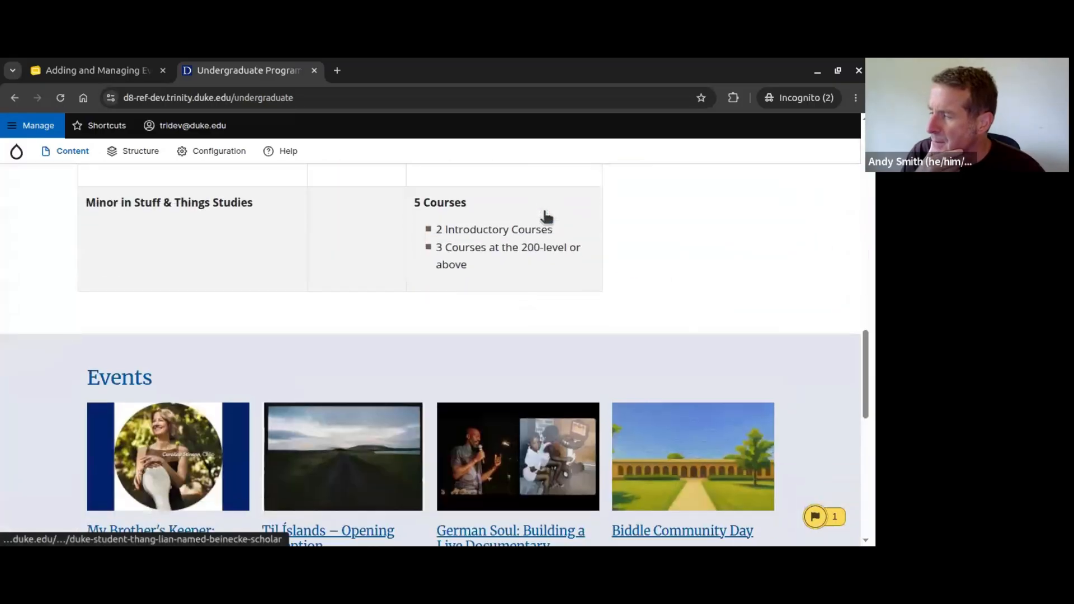
{"action": "scroll", "coordinate": [546, 216], "scroll_direction": "up", "scroll_amount": 15}
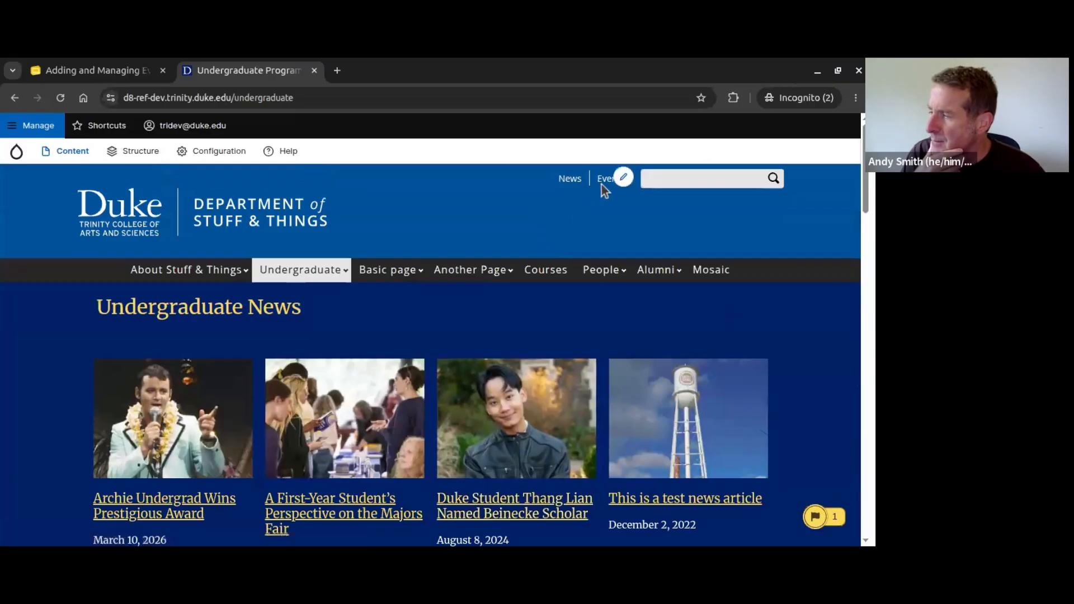
Step: From the Events listing, open Great Speaker Coming to UNC for editing
{"action": "left_click", "coordinate": [603, 182]}
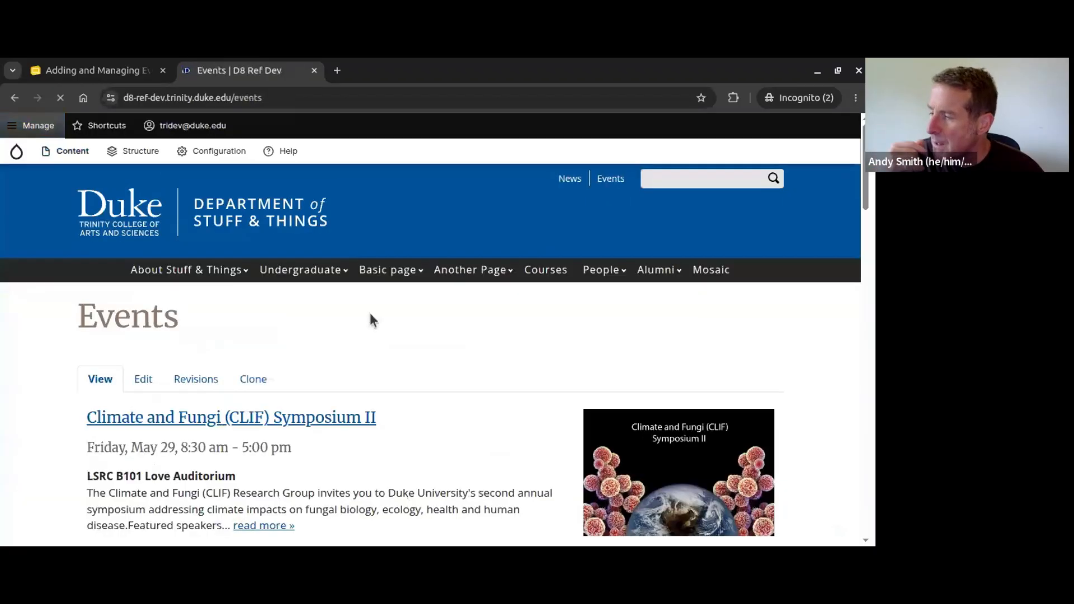
{"action": "scroll", "coordinate": [370, 316], "scroll_direction": "down", "scroll_amount": 7}
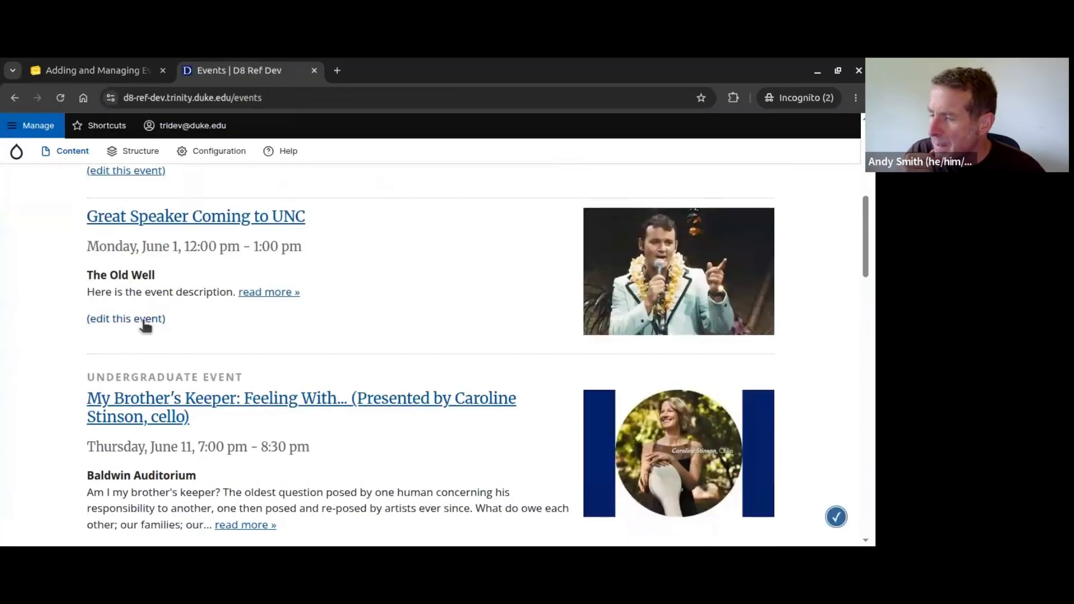
{"action": "scroll", "coordinate": [145, 324], "scroll_direction": "up", "scroll_amount": 2}
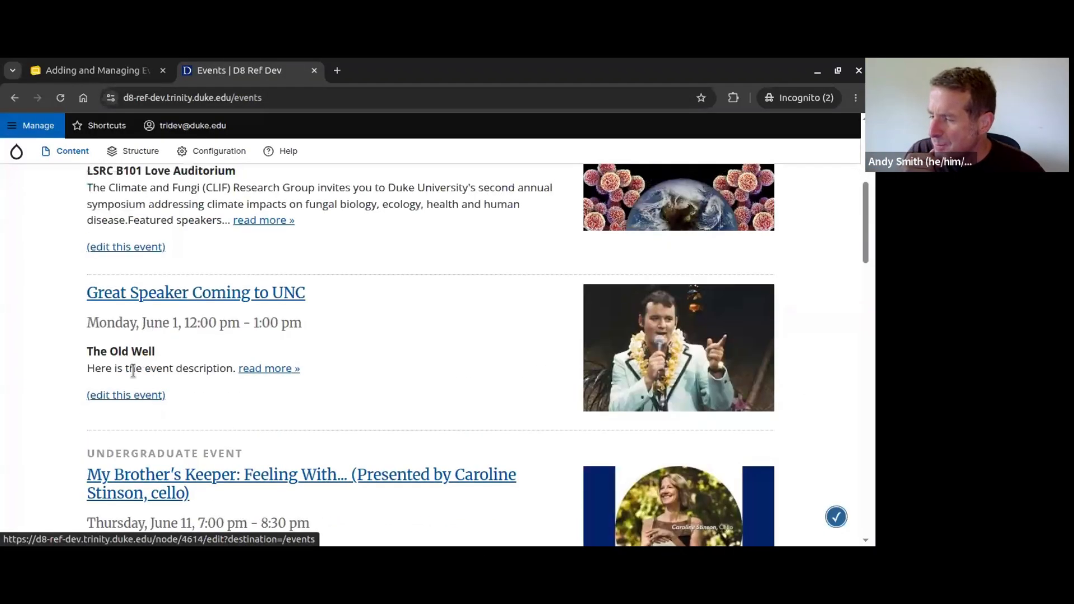
{"action": "left_click", "coordinate": [132, 395]}
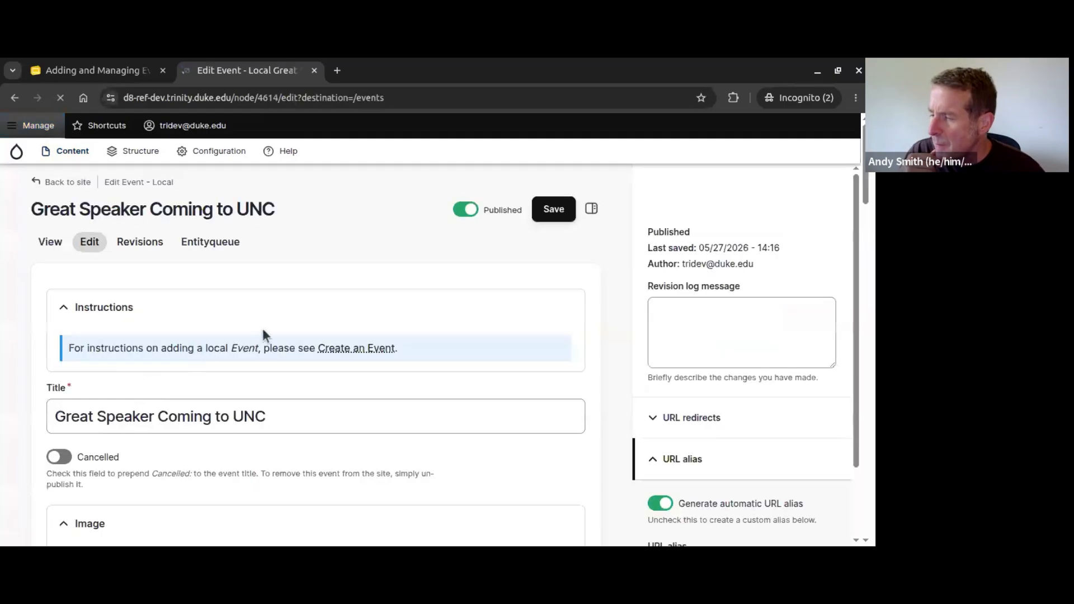
Step: Switch on Cancelled and save the event
{"action": "scroll", "coordinate": [266, 330], "scroll_direction": "down", "scroll_amount": 3}
{"action": "scroll", "coordinate": [266, 327], "scroll_direction": "down", "scroll_amount": 2}
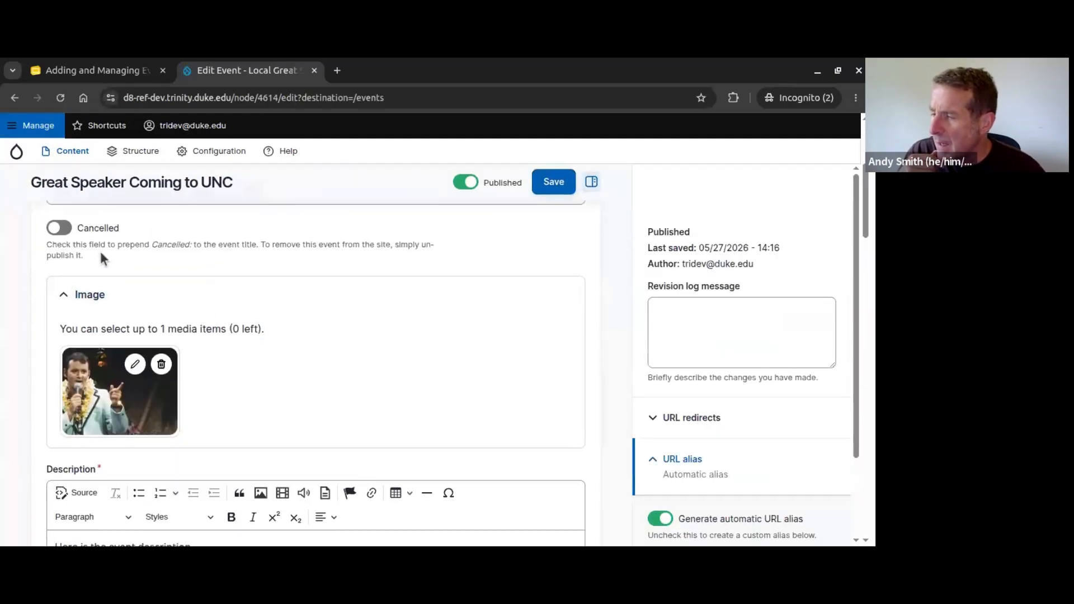
{"action": "left_click", "coordinate": [58, 227]}
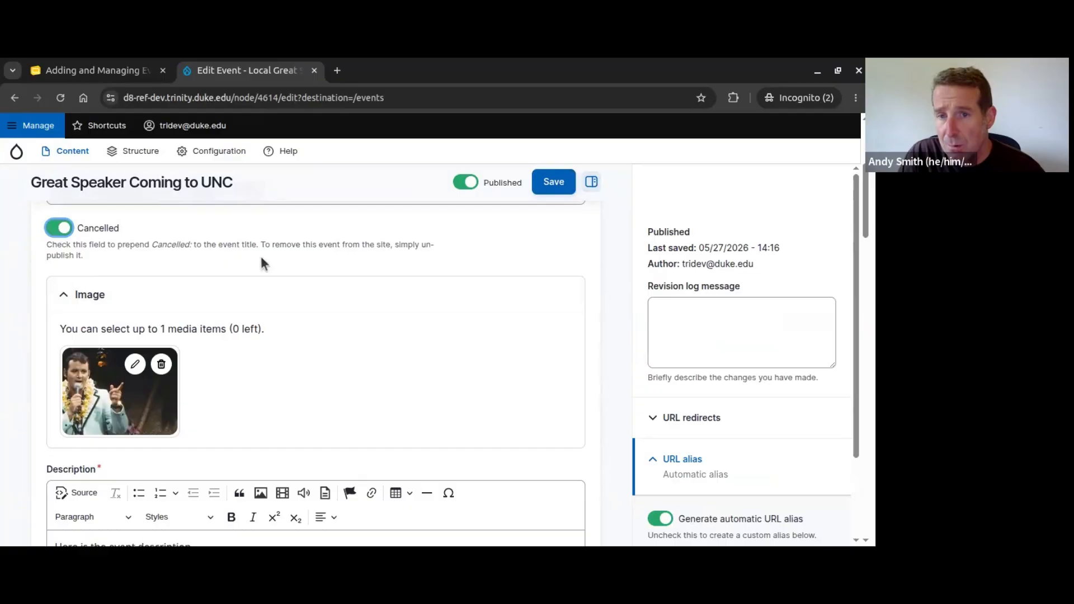
{"action": "left_click", "coordinate": [552, 187]}
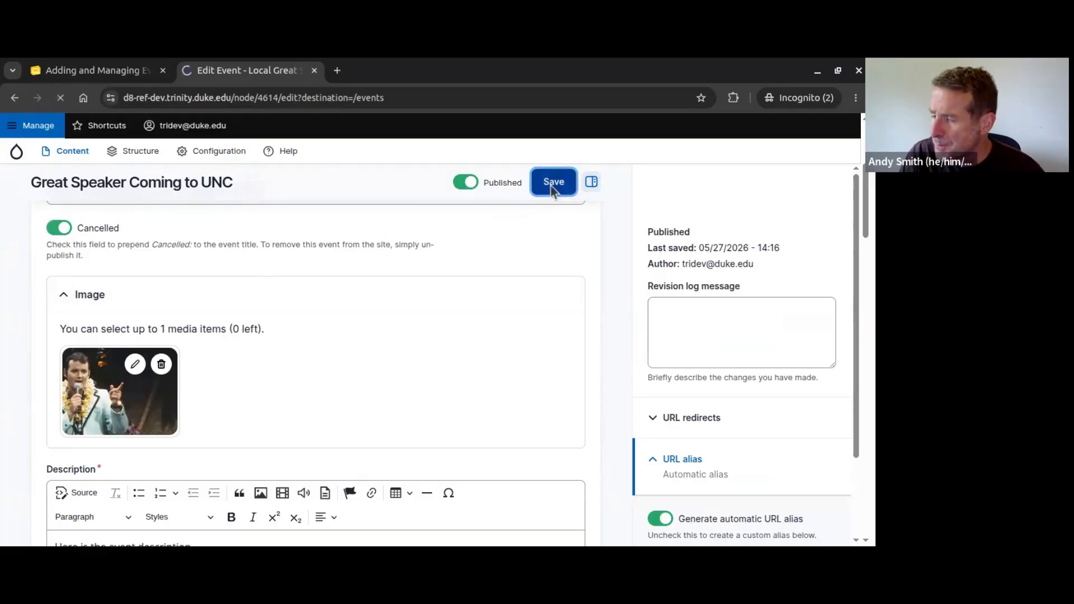
{"action": "scroll", "coordinate": [511, 235], "scroll_direction": "down", "scroll_amount": 5}
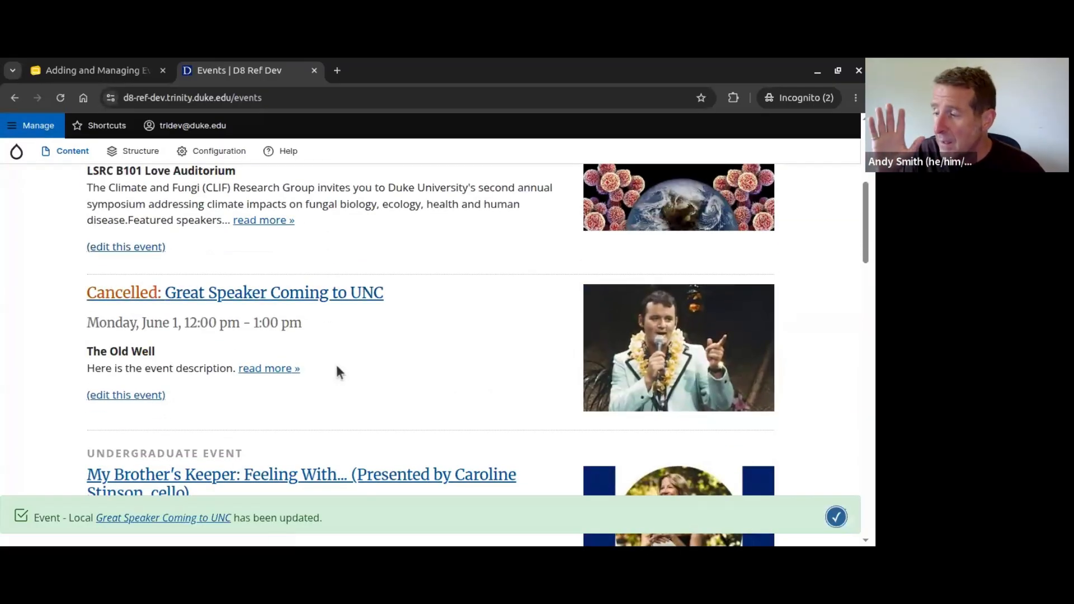
Step: View the Cancelled: Great Speaker Coming to UNC page, then return to the Demo Time! slide
{"action": "left_click", "coordinate": [135, 293]}
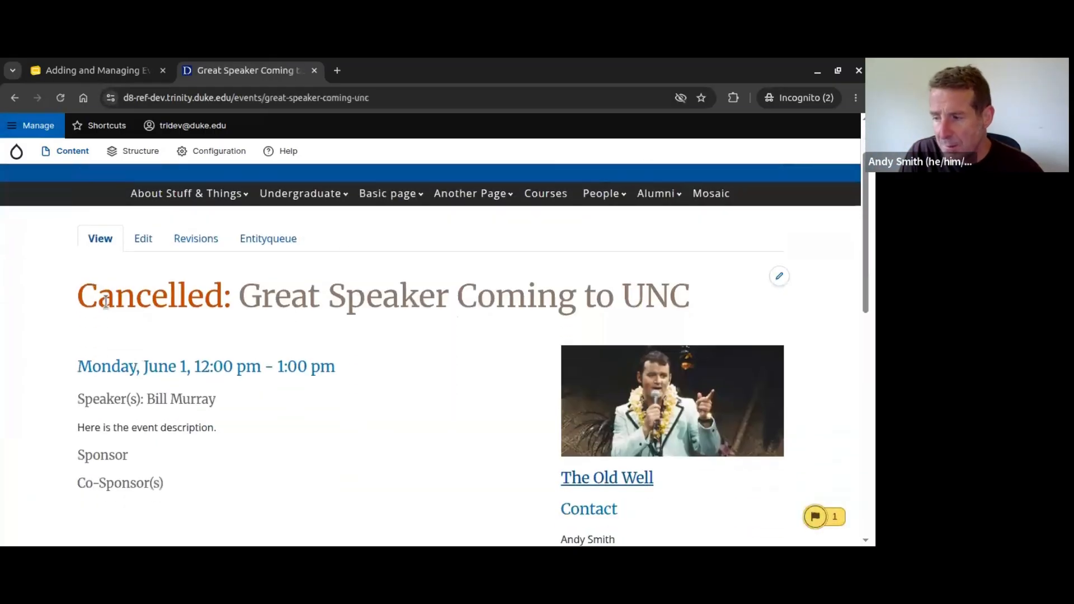
{"action": "left_click_drag", "start_coordinate": [81, 296], "coordinate": [293, 296]}
{"action": "left_click", "coordinate": [342, 312]}
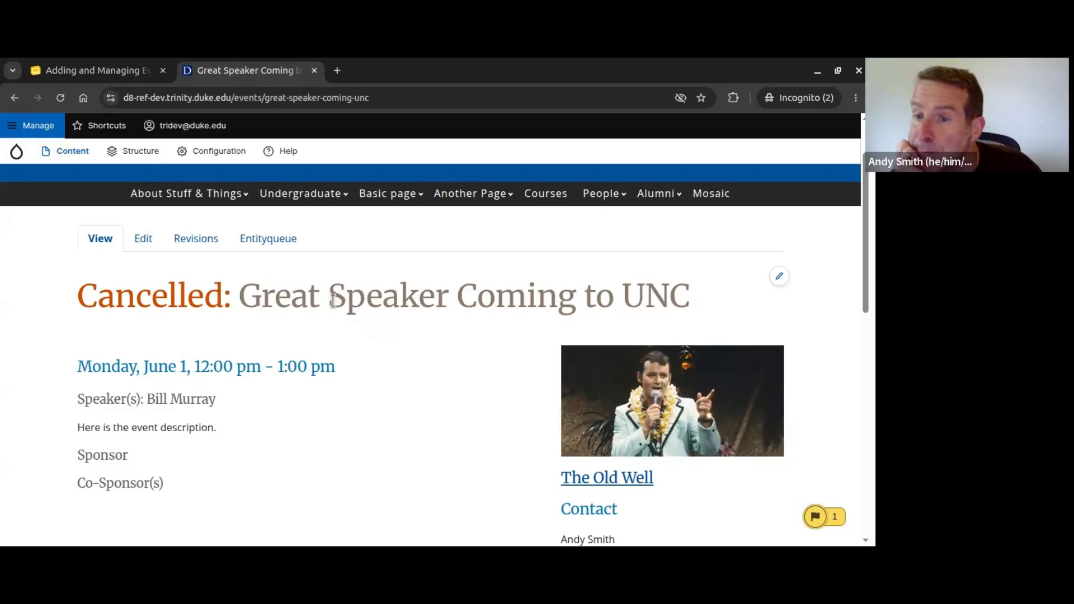
{"action": "left_click", "coordinate": [101, 76]}
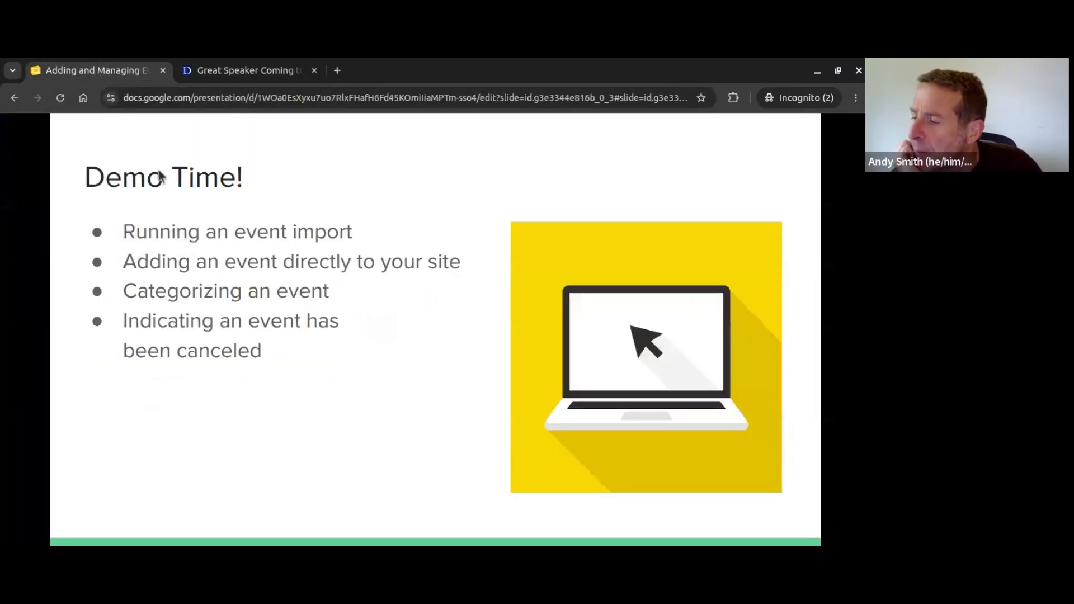